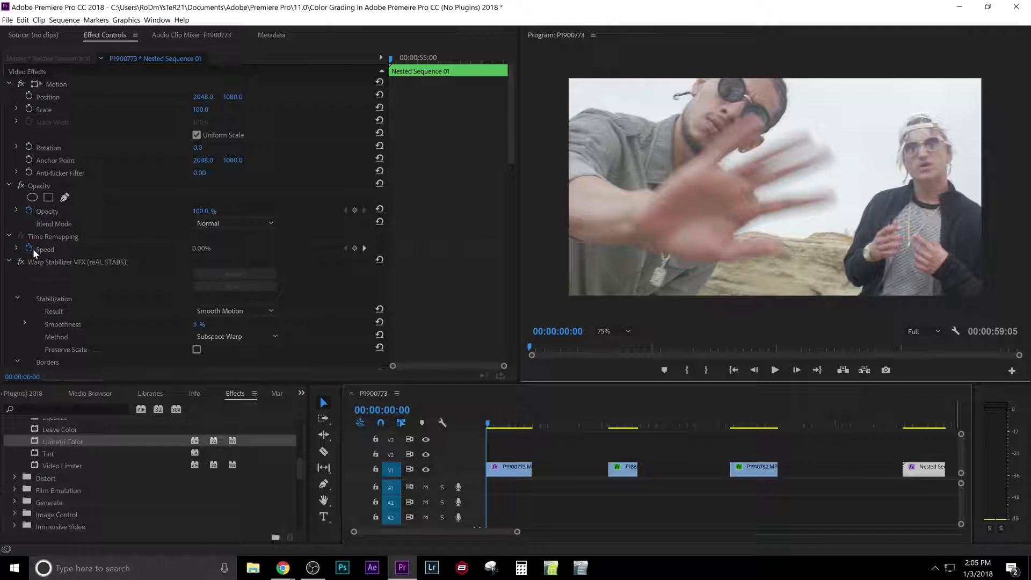
Step: Enable the Levels and Lumetri Color effects on clip P1900773.MP4 and move the playhead to 00:00:01:02
scroll(35, 296, down, 2)
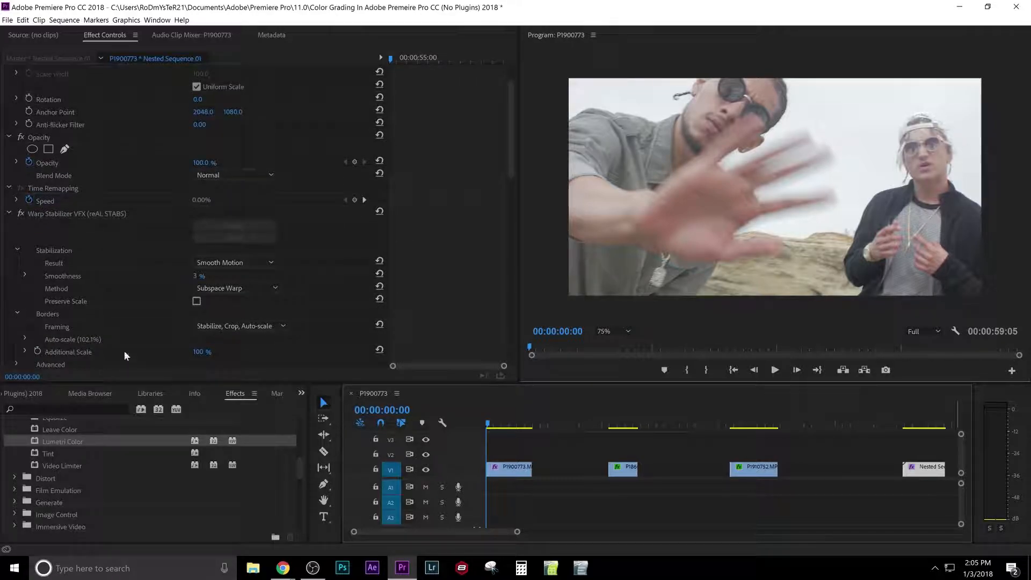
click(514, 469)
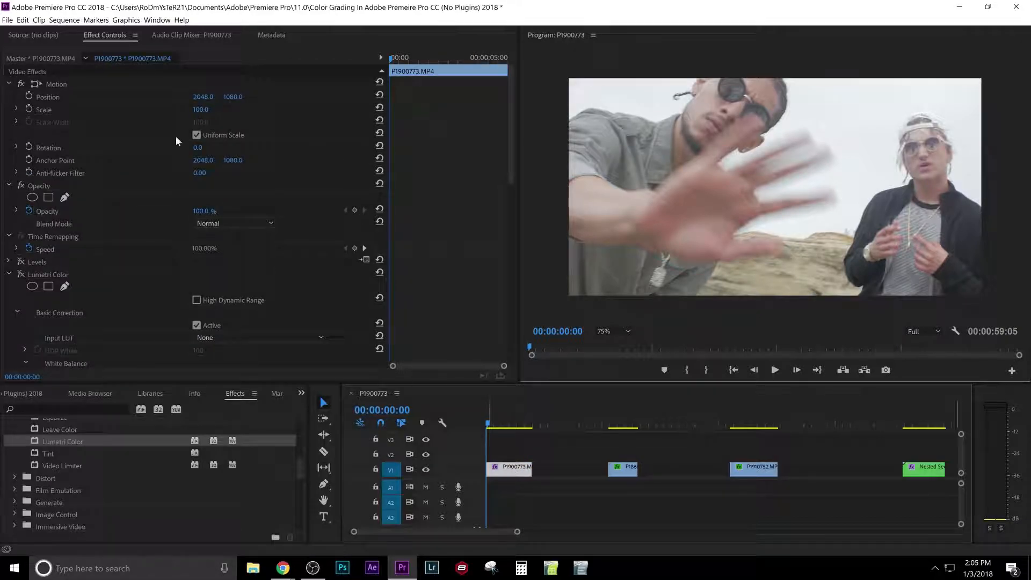
scroll(105, 243, down, 2)
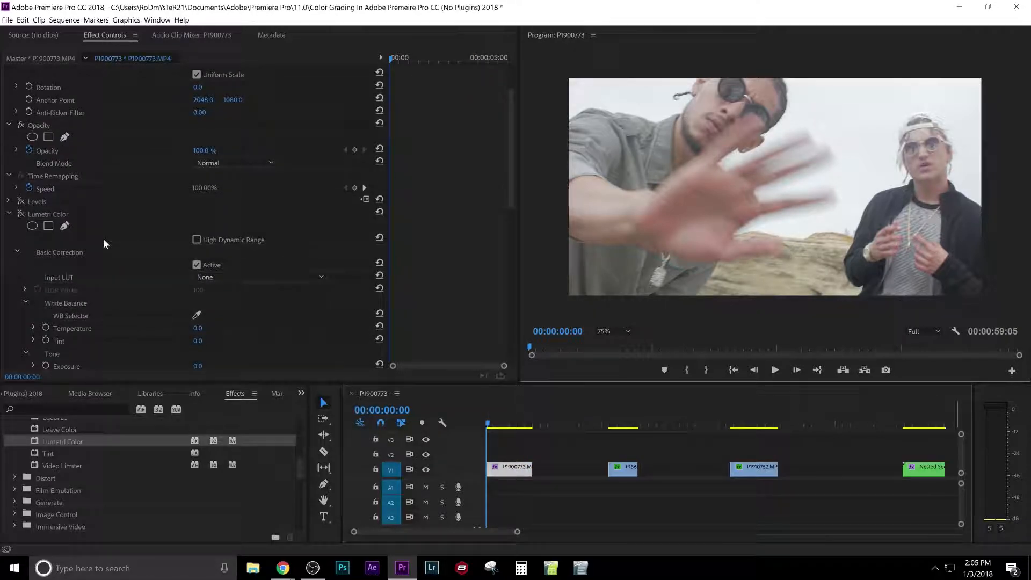
click(20, 201)
click(21, 214)
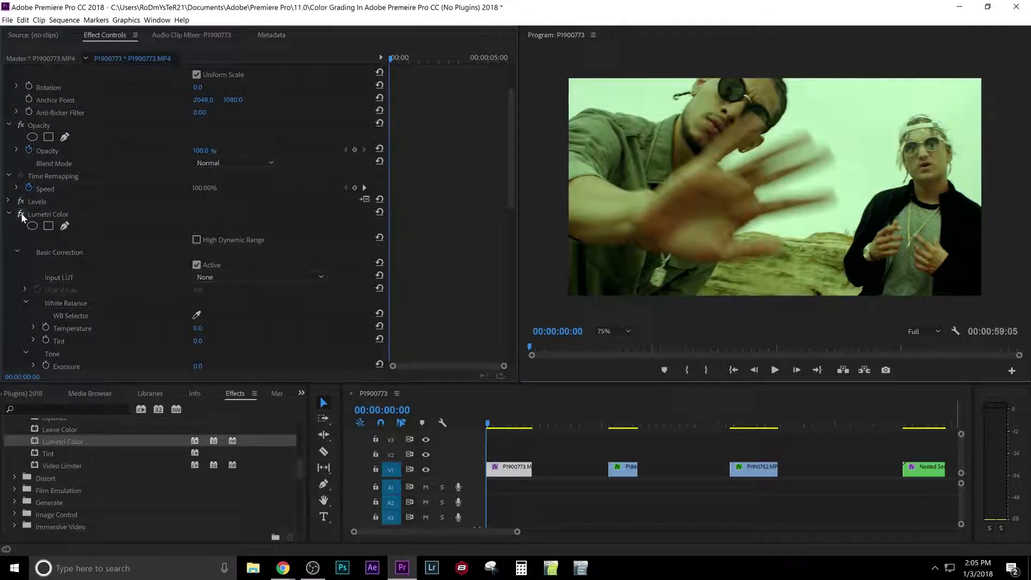
click(490, 423)
mouse_move(493, 424)
mouse_down()
mouse_move(516, 423)
mouse_move(484, 423)
mouse_move(496, 424)
mouse_up()
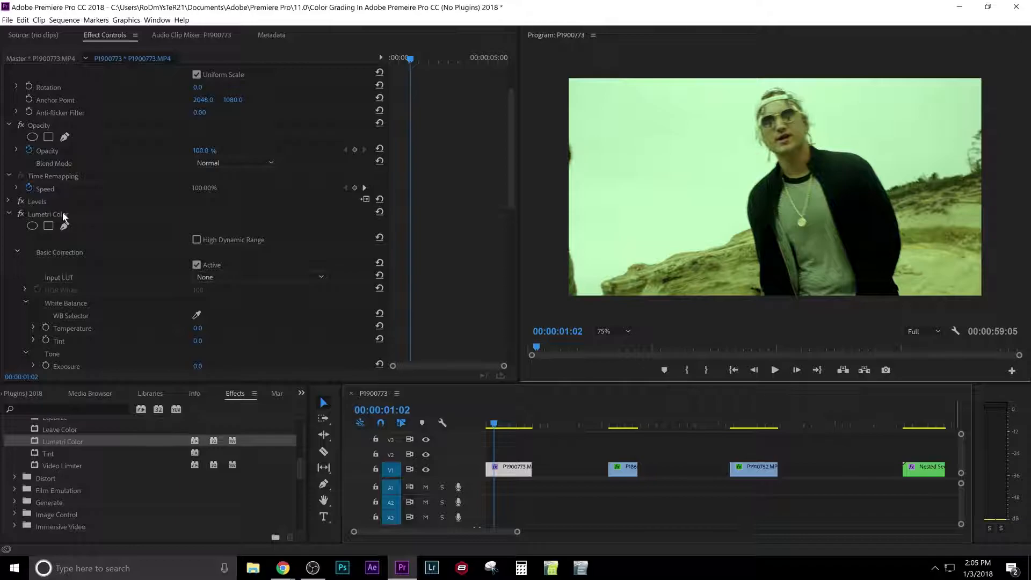
Step: Set the Lumetri white balance temperature to -29 and move the playhead to 00:00:01:13
scroll(81, 257, down, 3)
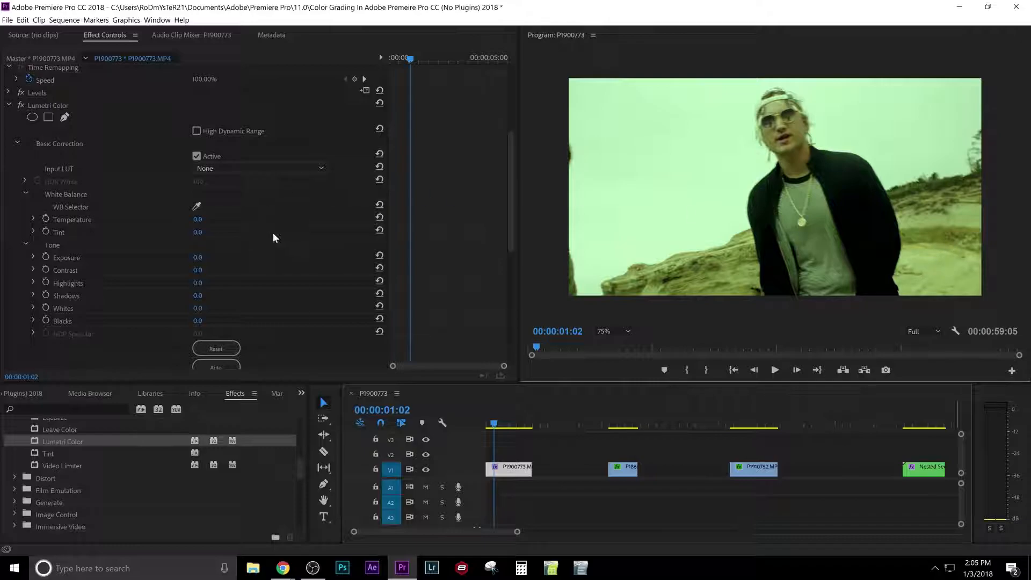
mouse_move(200, 220)
mouse_down()
mouse_move(180, 220)
mouse_move(226, 221)
mouse_move(187, 220)
mouse_up()
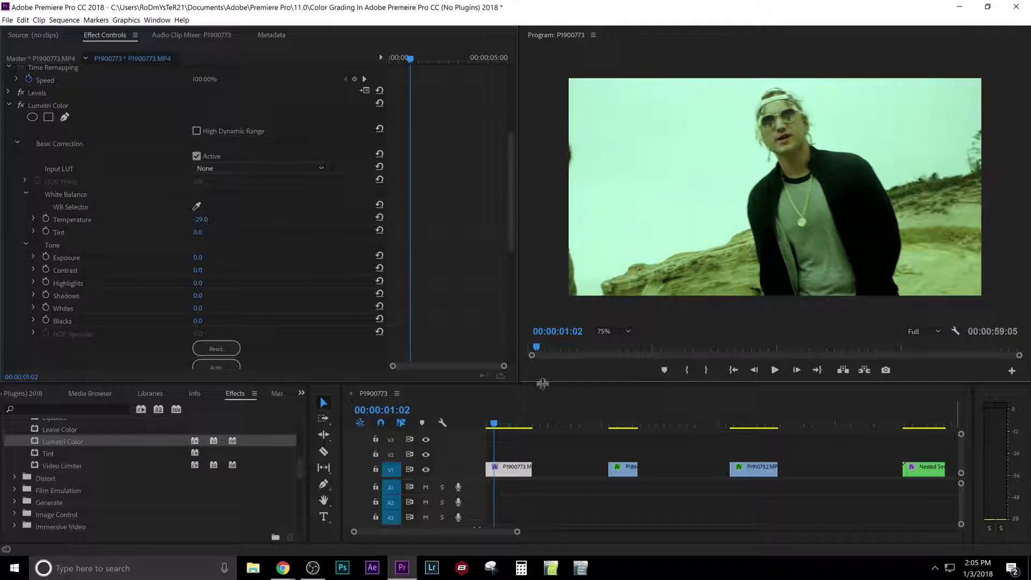
mouse_move(500, 412)
mouse_down()
mouse_move(516, 409)
mouse_move(484, 430)
mouse_move(500, 430)
mouse_up()
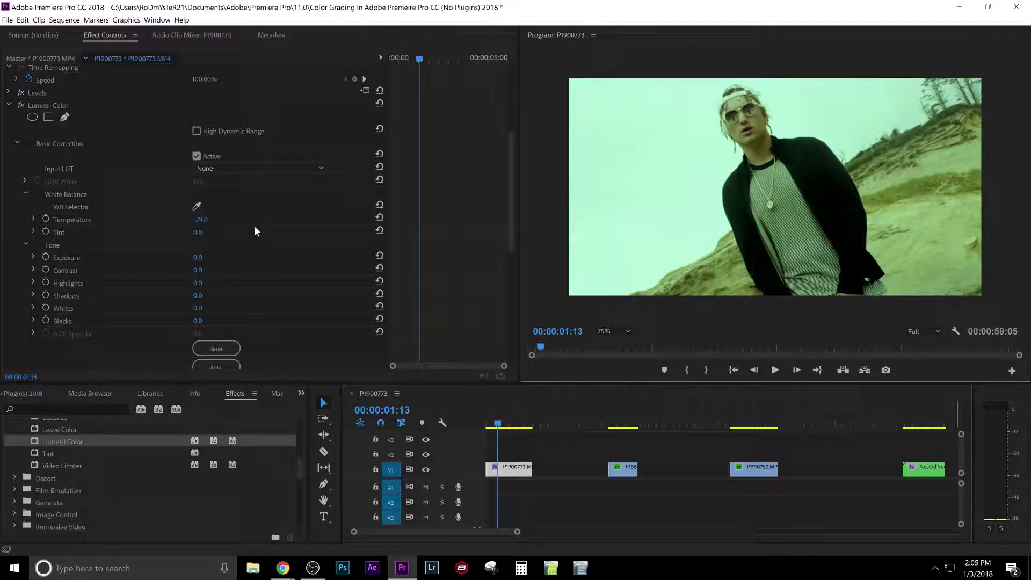
Step: In the clip's Levels effect, reset the RGB black input level and raise it to 72
click(9, 105)
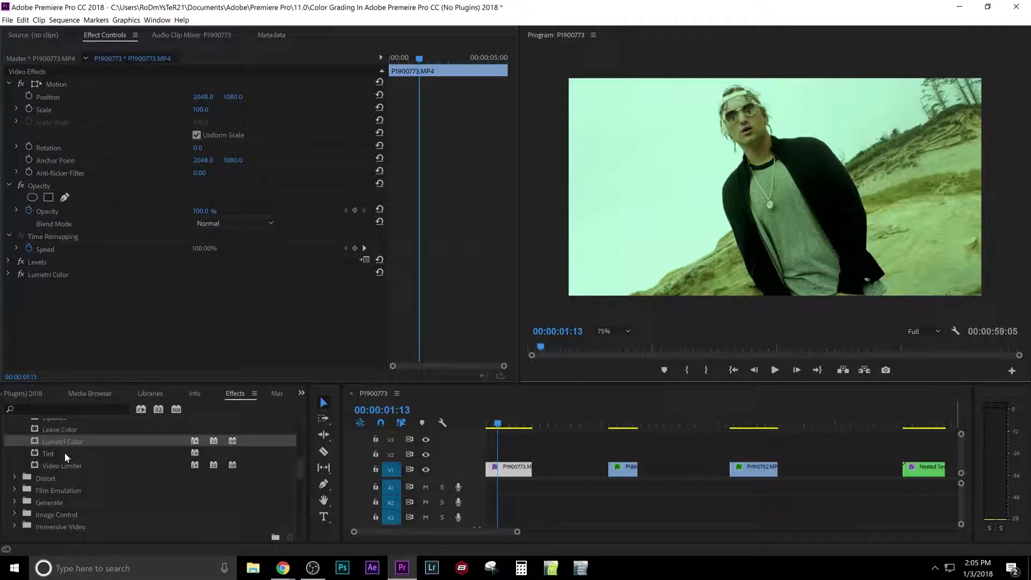
scroll(62, 448, down, 1)
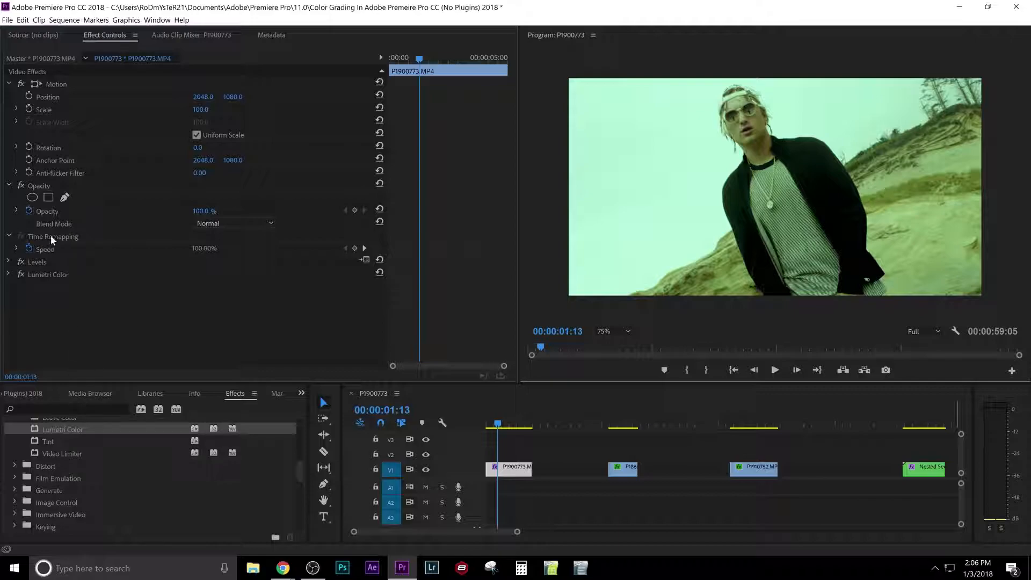
click(9, 260)
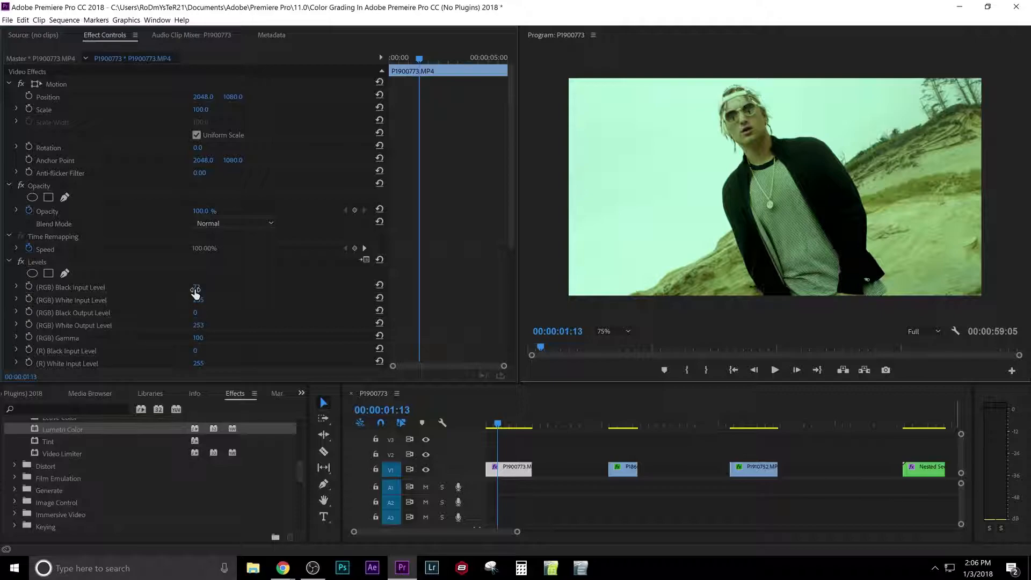
click(380, 286)
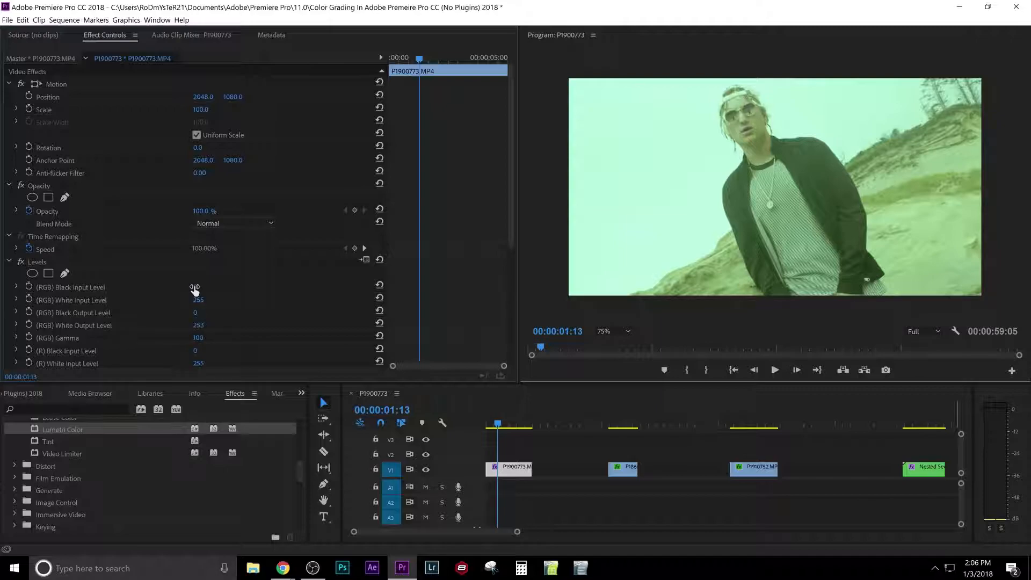
drag(197, 290, 240, 290)
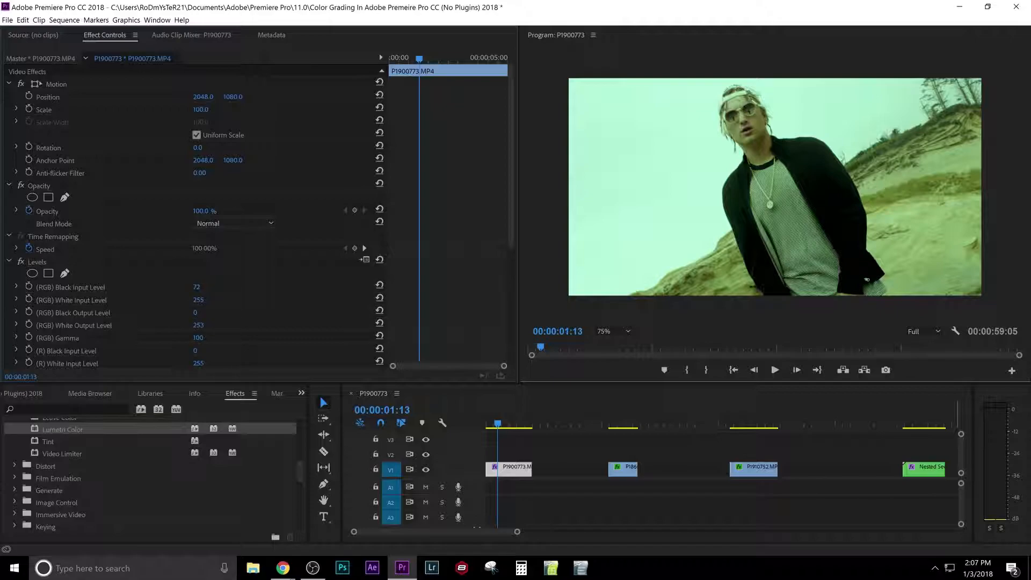
Step: Set the Levels RGB white input level to 247 and scrub the clip to 00:00:01:08 to check the contrast
mouse_move(198, 300)
mouse_down()
mouse_move(160, 300)
mouse_move(188, 299)
mouse_up()
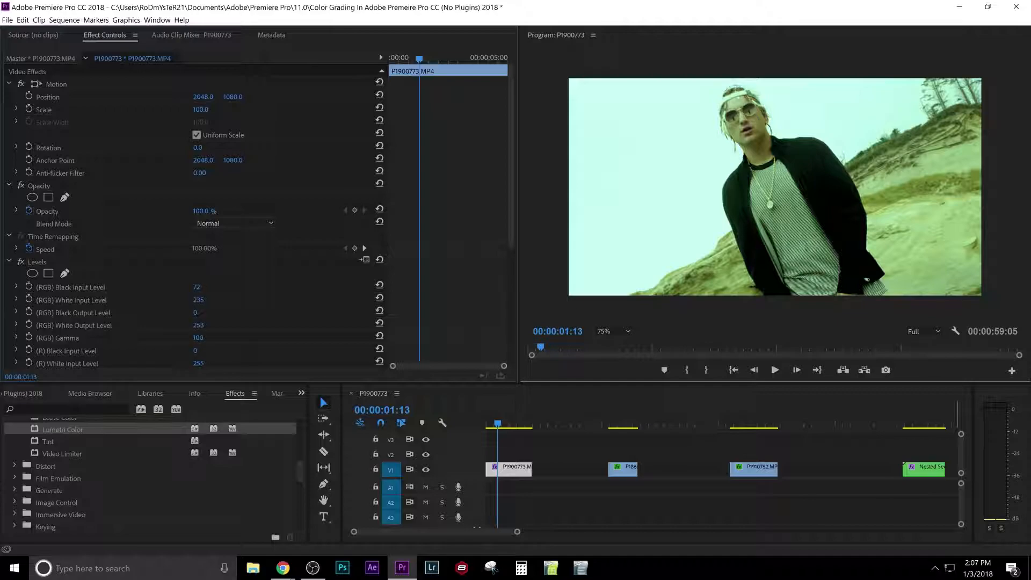
drag(189, 299, 200, 299)
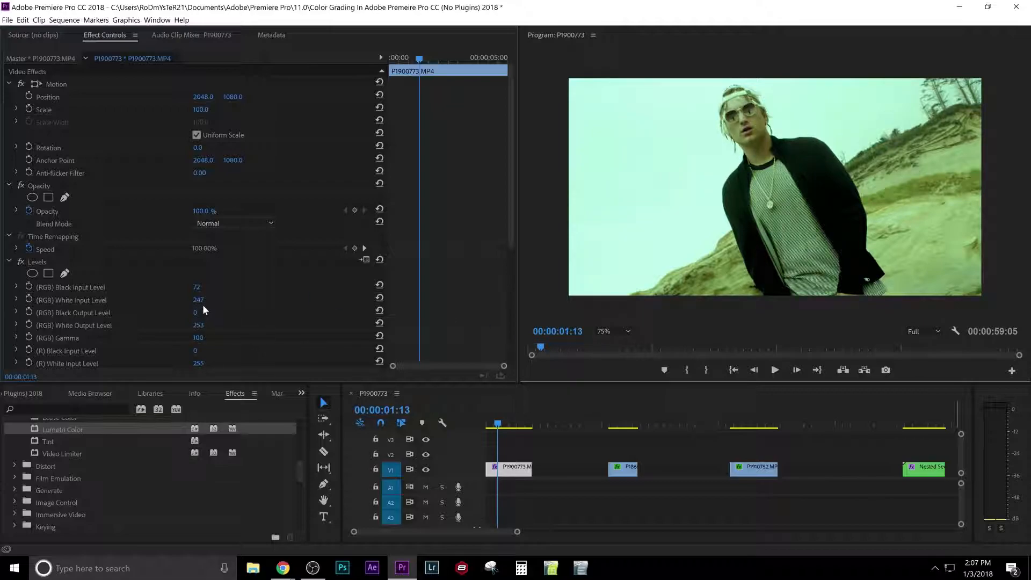
drag(524, 410, 481, 401)
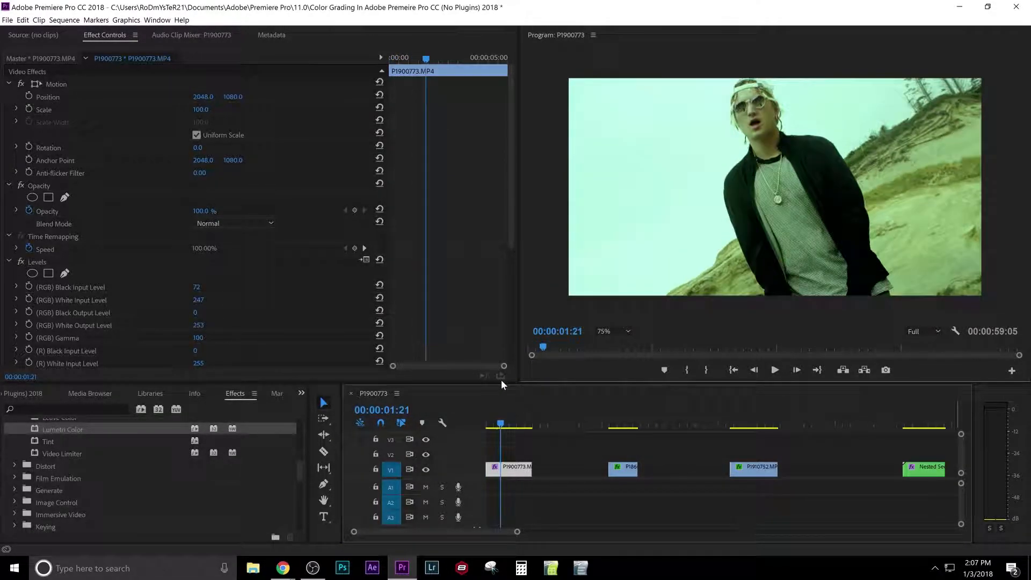
mouse_move(512, 358)
mouse_down()
mouse_move(485, 397)
mouse_move(497, 359)
mouse_up()
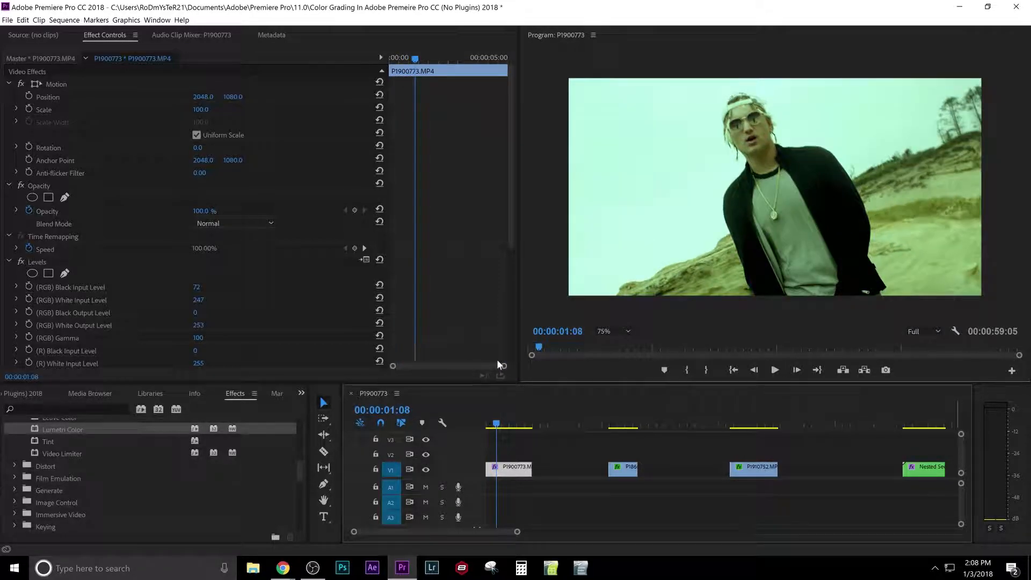
Step: Examine the Lumetri shadows, midtones and highlights color wheels, and scrub the first clip to 00:00:05:09 to check the grade
click(9, 261)
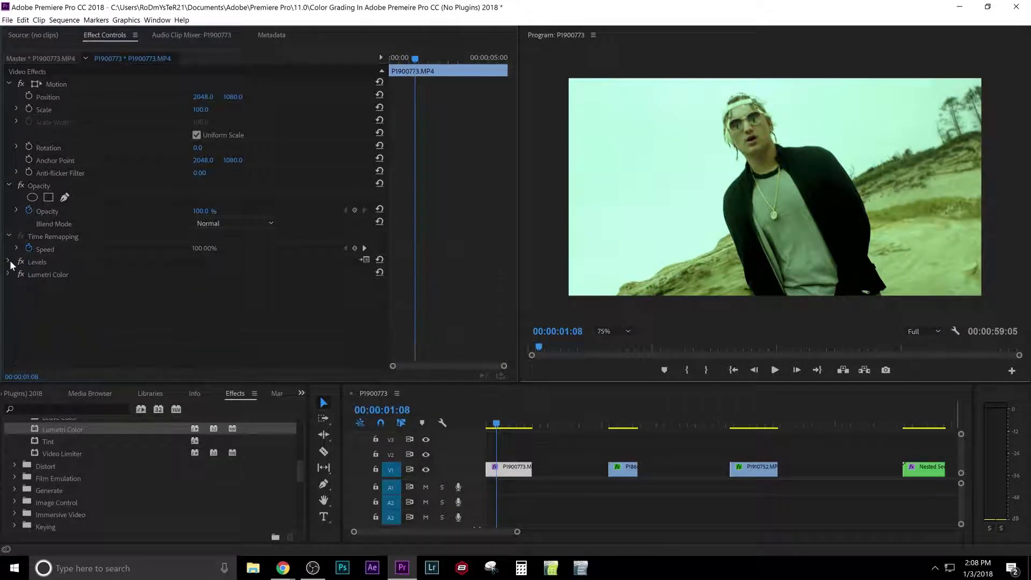
click(8, 274)
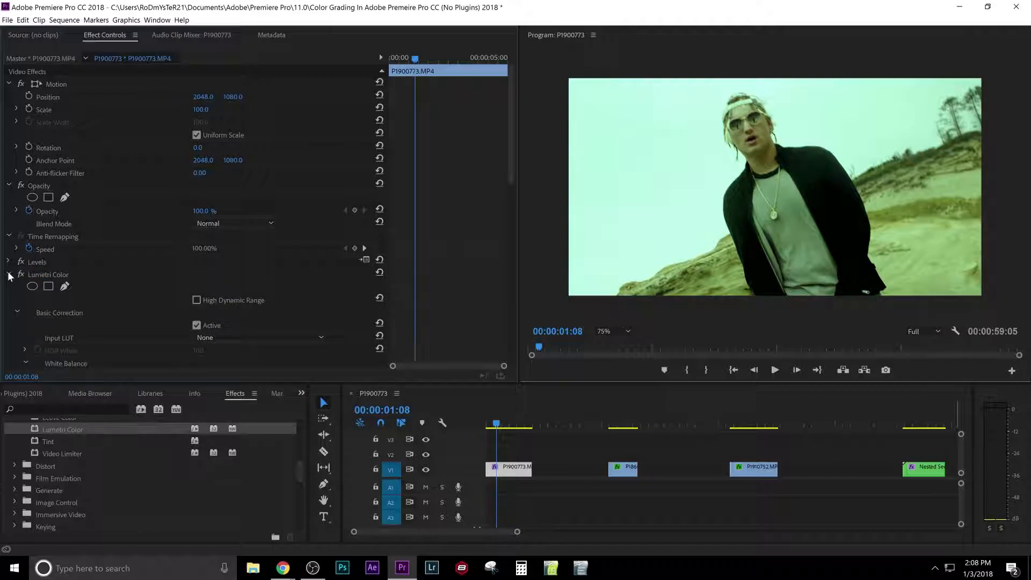
scroll(455, 267, down, 10)
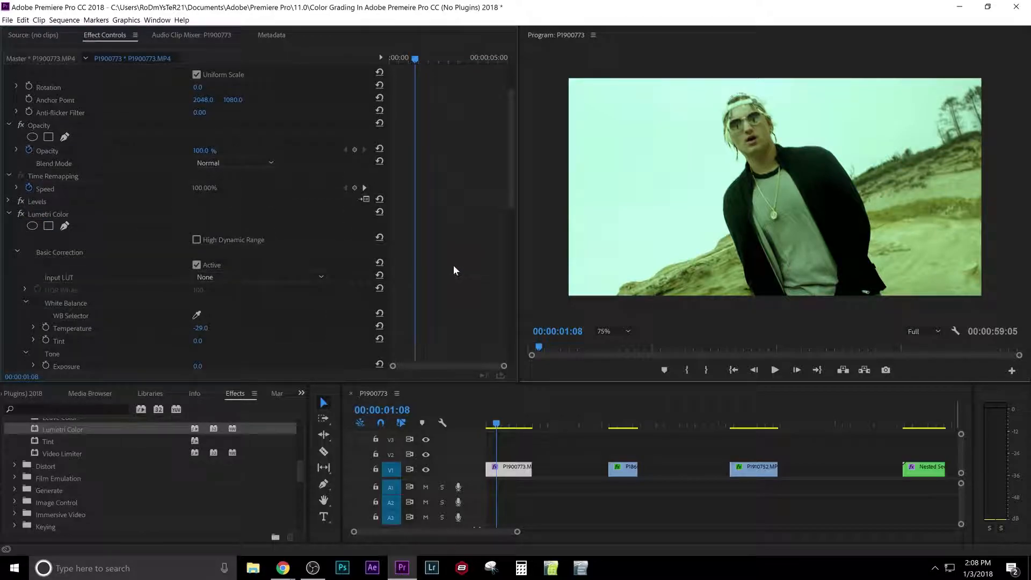
scroll(454, 268, down, 3)
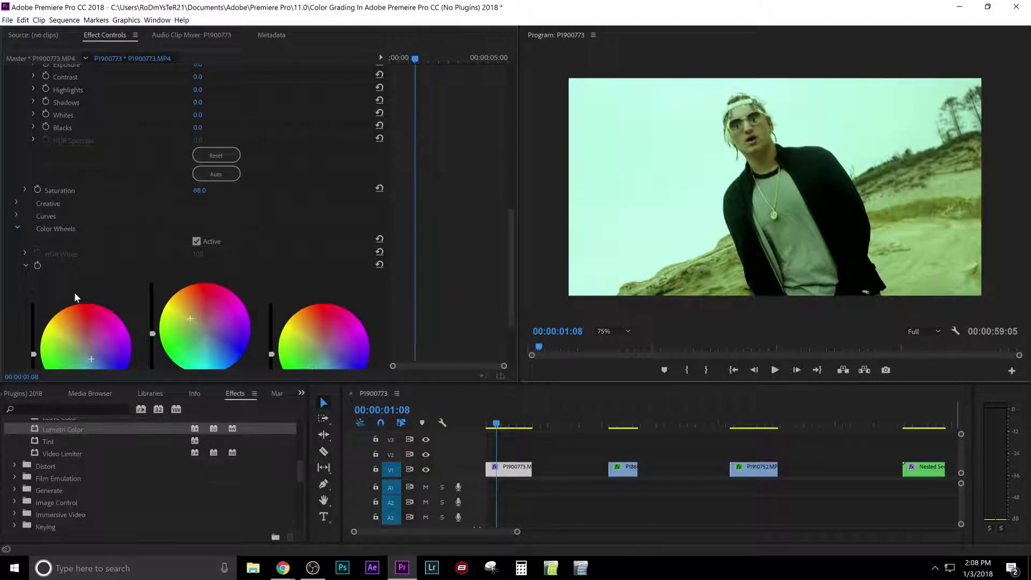
scroll(74, 293, down, 3)
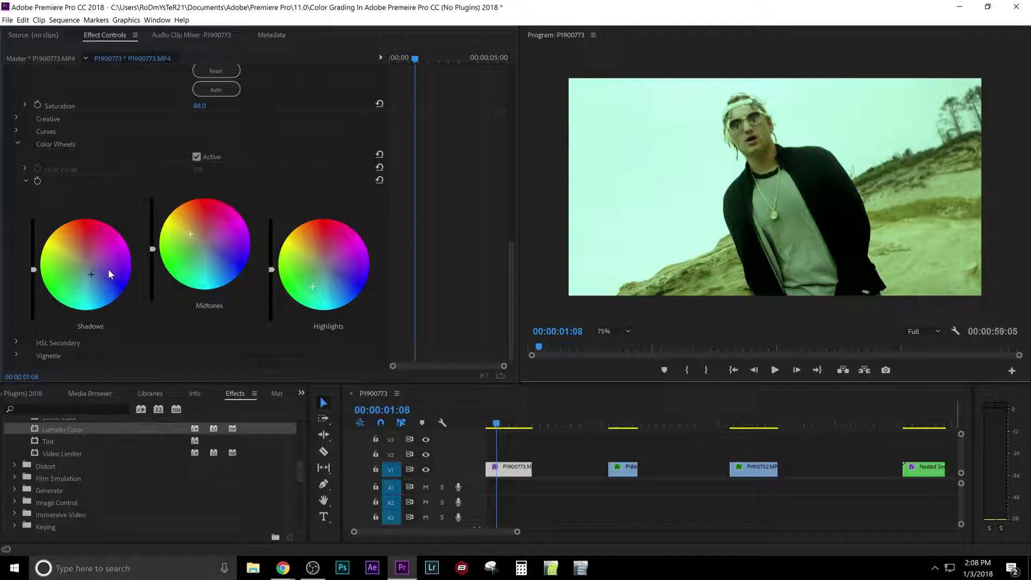
drag(91, 274, 92, 274)
drag(497, 422, 531, 410)
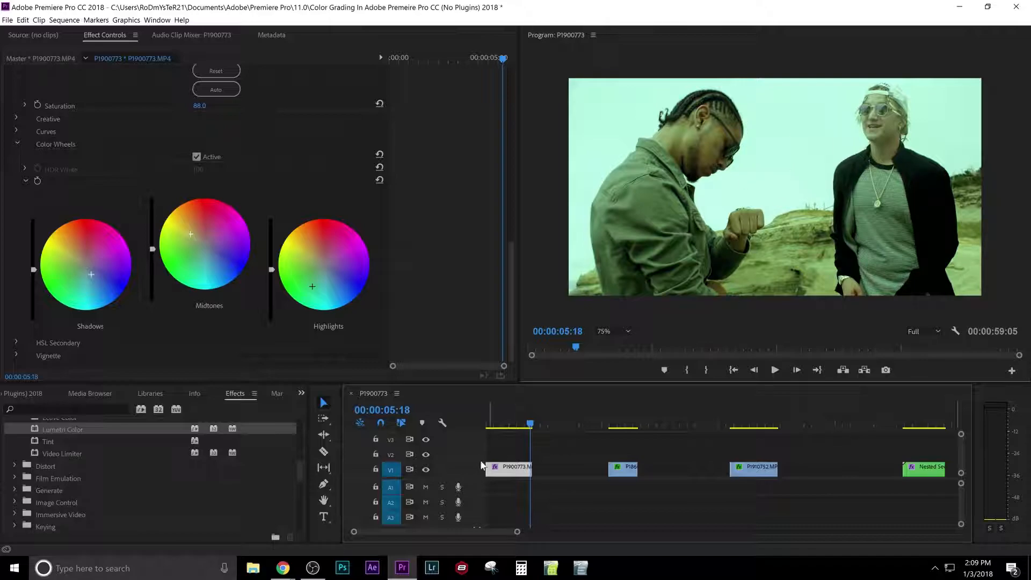
click(513, 424)
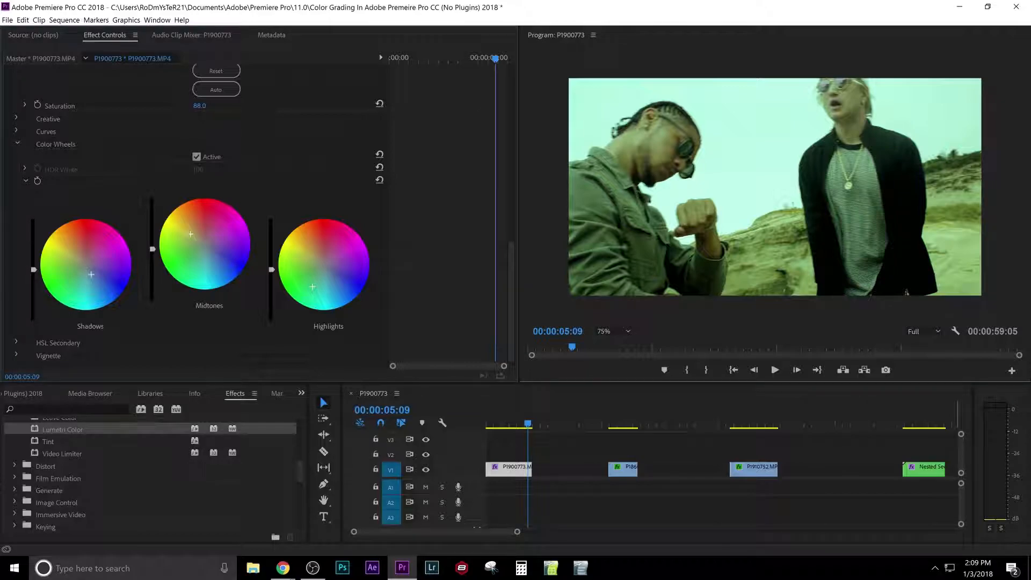
Step: Try stronger and weaker Lumetri saturation on the first clip, including 100, and return it to 88
drag(199, 106, 213, 106)
mouse_move(201, 106)
mouse_down()
mouse_move(180, 106)
mouse_move(191, 106)
mouse_up()
drag(200, 106, 194, 106)
drag(515, 415, 492, 452)
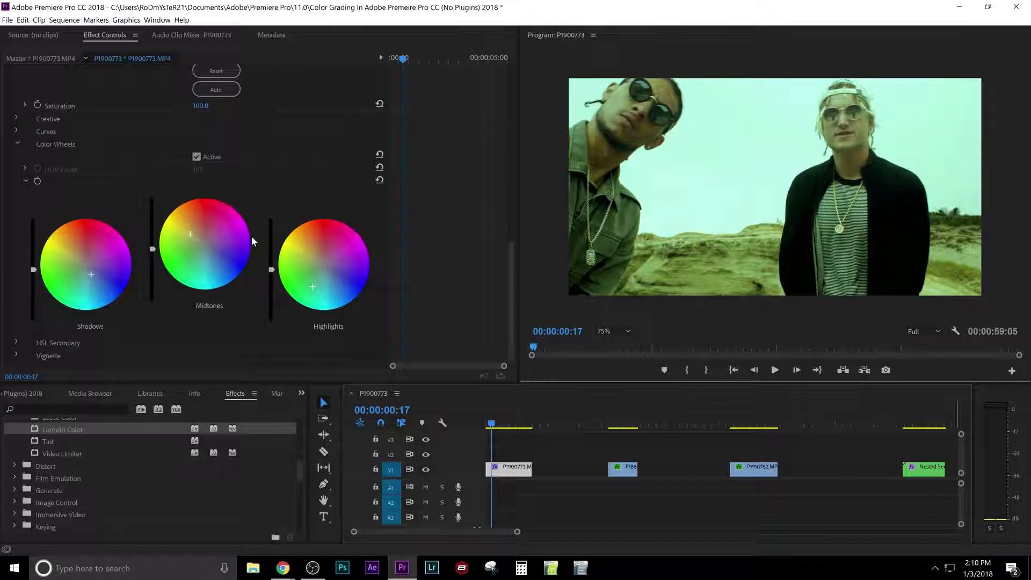
drag(202, 107, 189, 106)
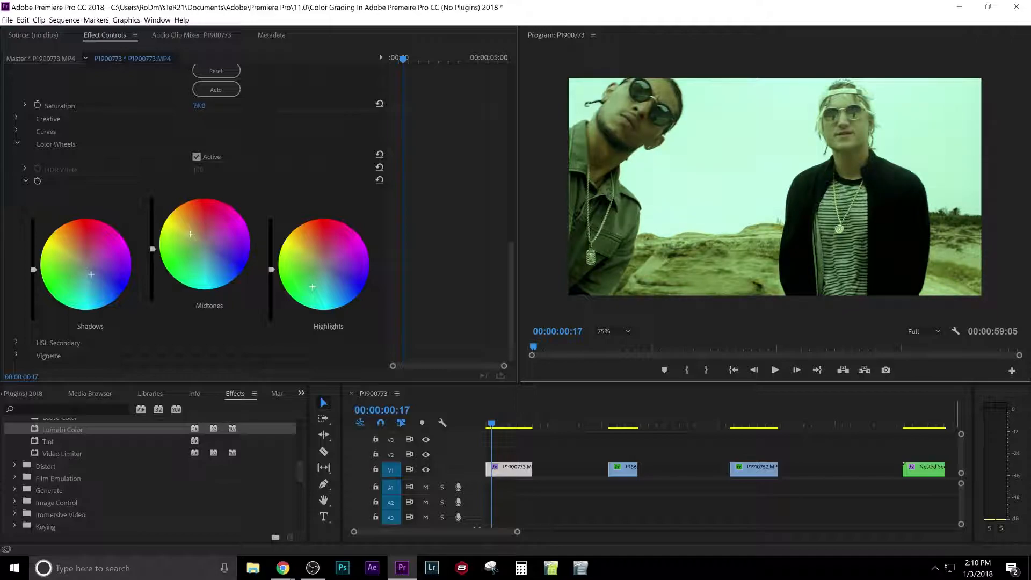
drag(184, 107, 201, 107)
Step: Play the sequence from 00:00:13:20 into the second clip and stop at 00:00:18:08
drag(504, 424, 595, 440)
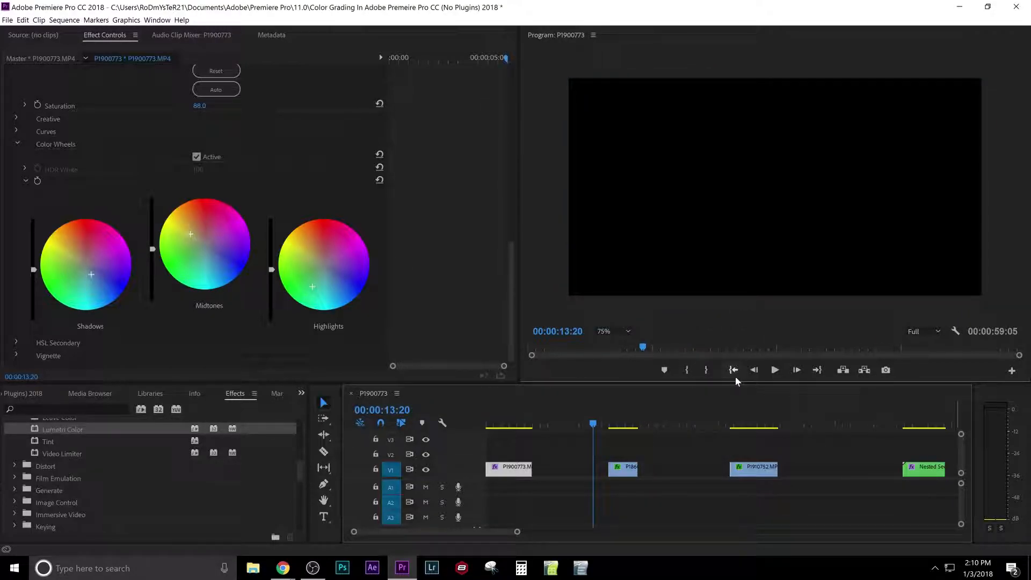
click(769, 369)
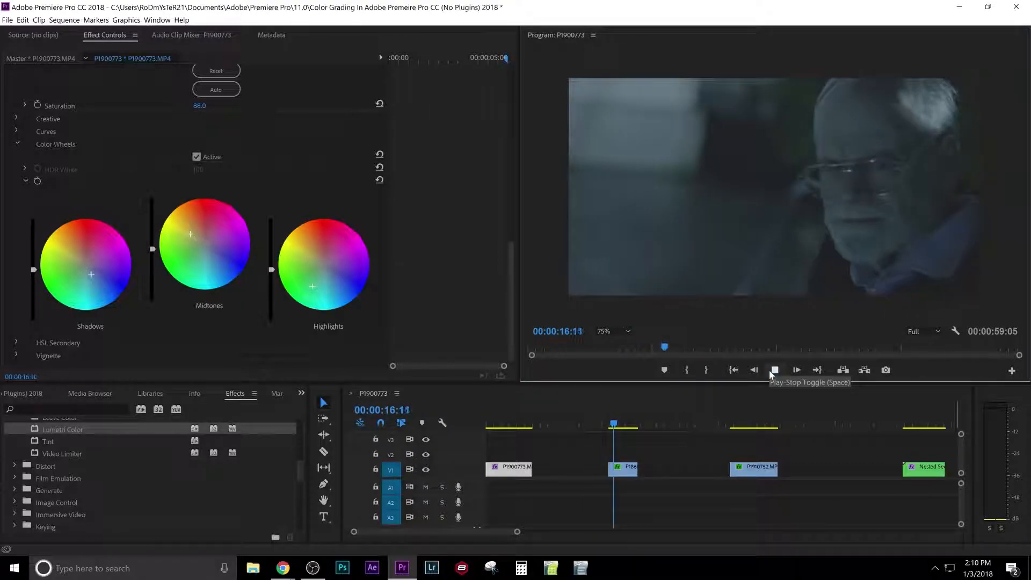
click(768, 369)
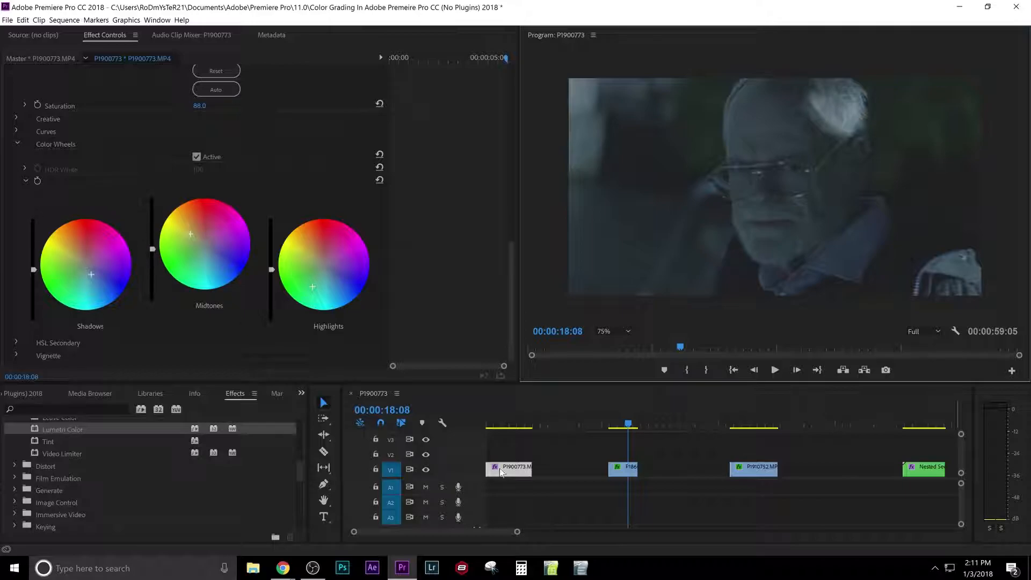
Step: Enable Levels on clip P1860798.MP4, reset its RGB black input level, and raise it to 36
click(621, 472)
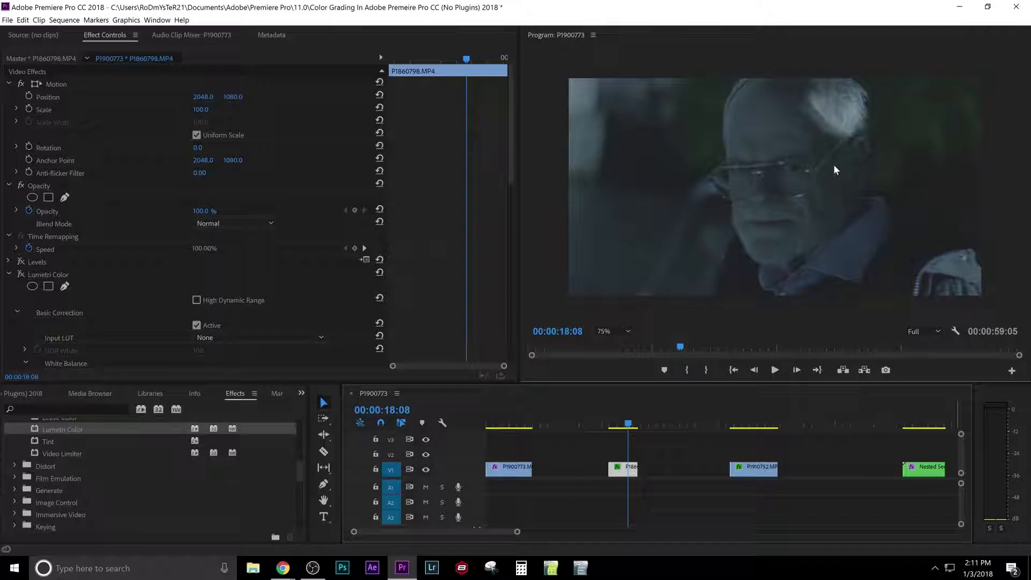
click(8, 262)
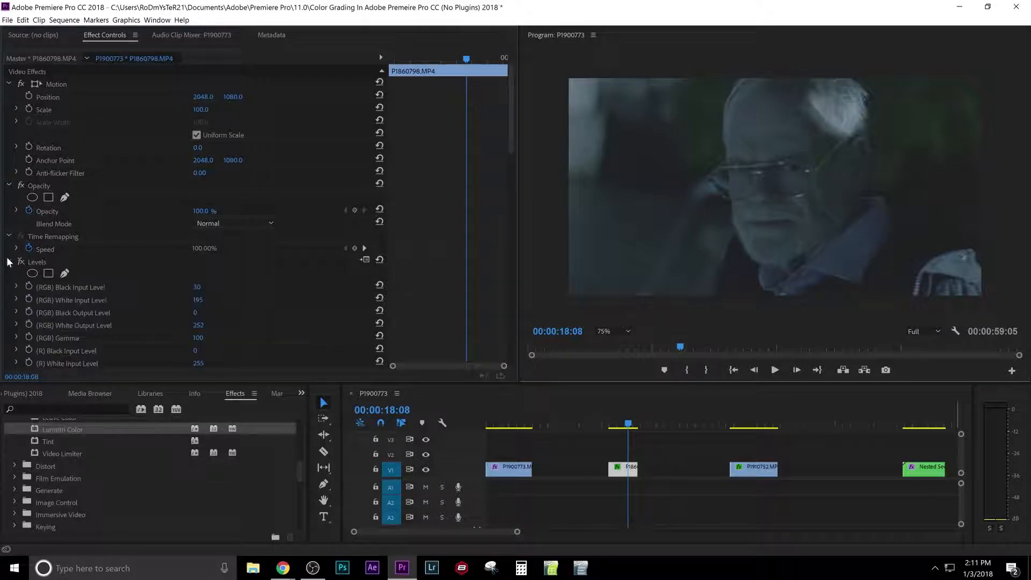
click(19, 263)
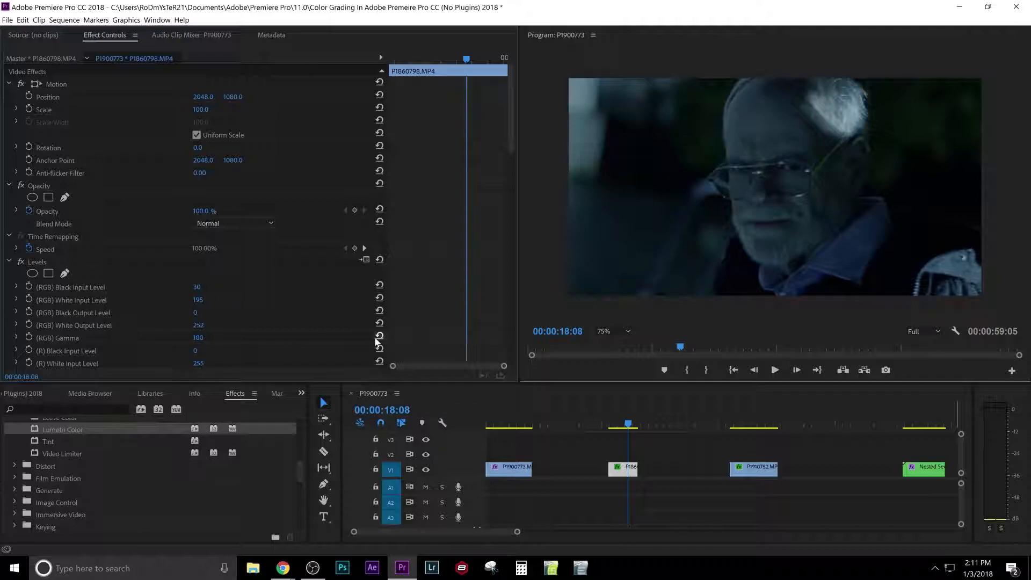
click(378, 286)
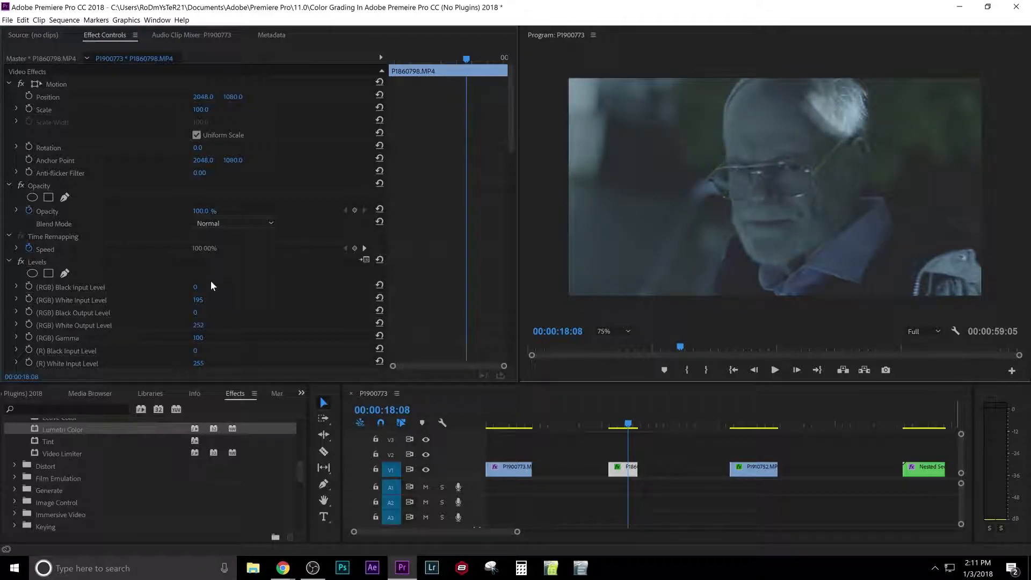
drag(195, 288, 218, 288)
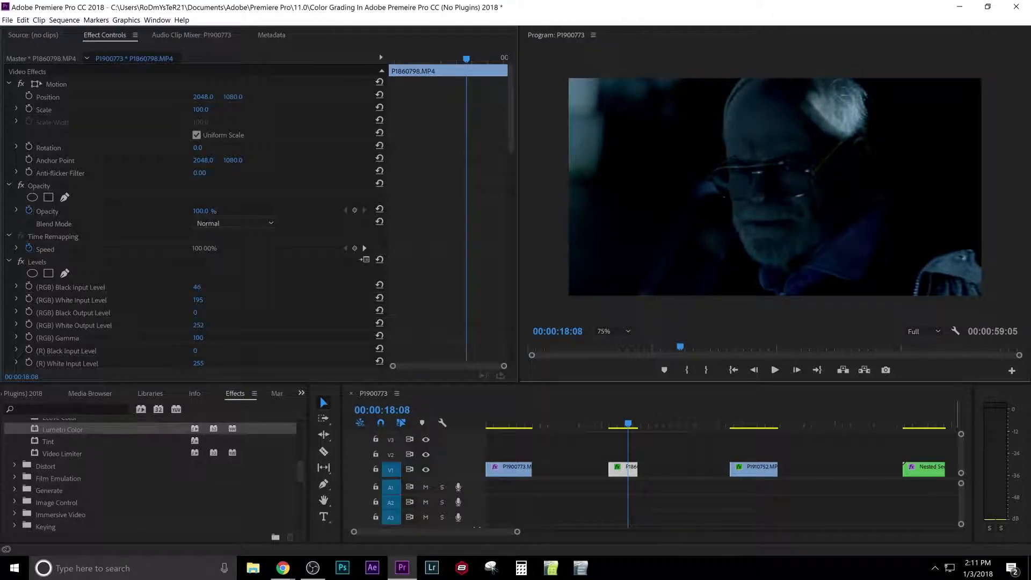
drag(220, 288, 215, 288)
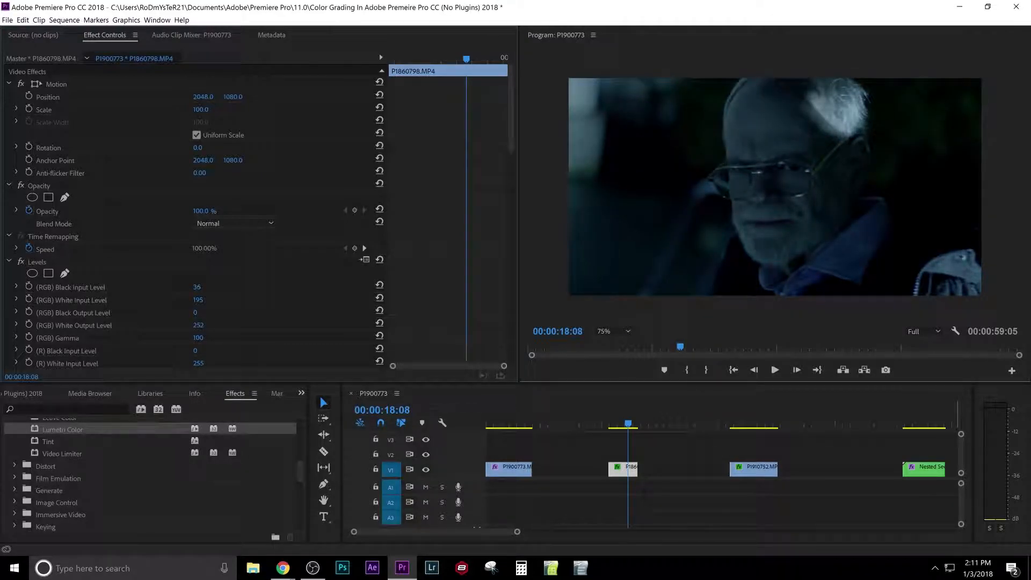
Step: Fine-tune the RGB black input level of the Levels effect on clip P1860798.MP4 and collapse the Levels settings
drag(214, 288, 213, 289)
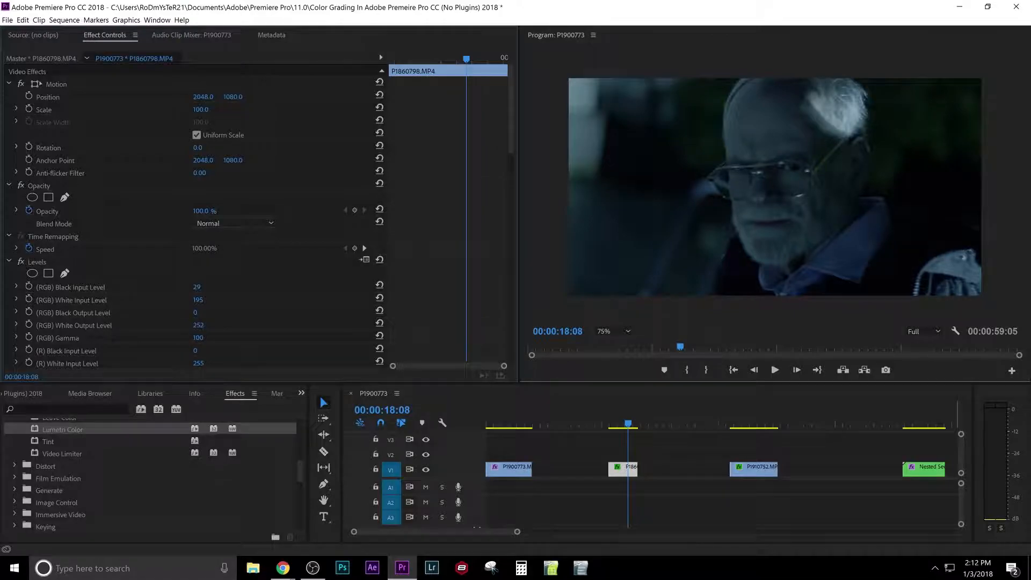
drag(210, 288, 216, 288)
click(9, 261)
Step: Enable the Lumetri Color effect on clip P1860798.MP4, keeping its settings expanded
scroll(9, 260, down, 1)
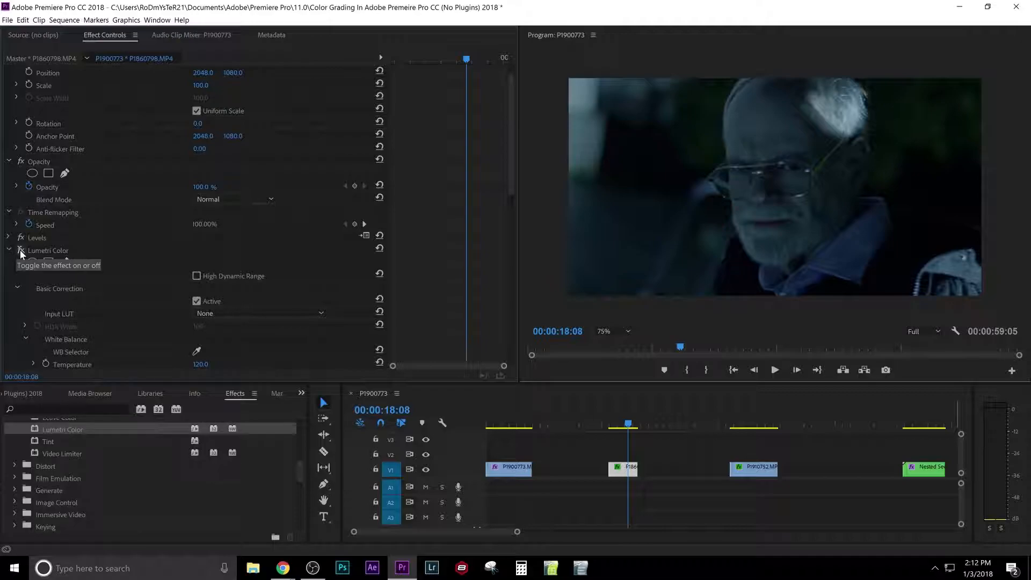
click(9, 249)
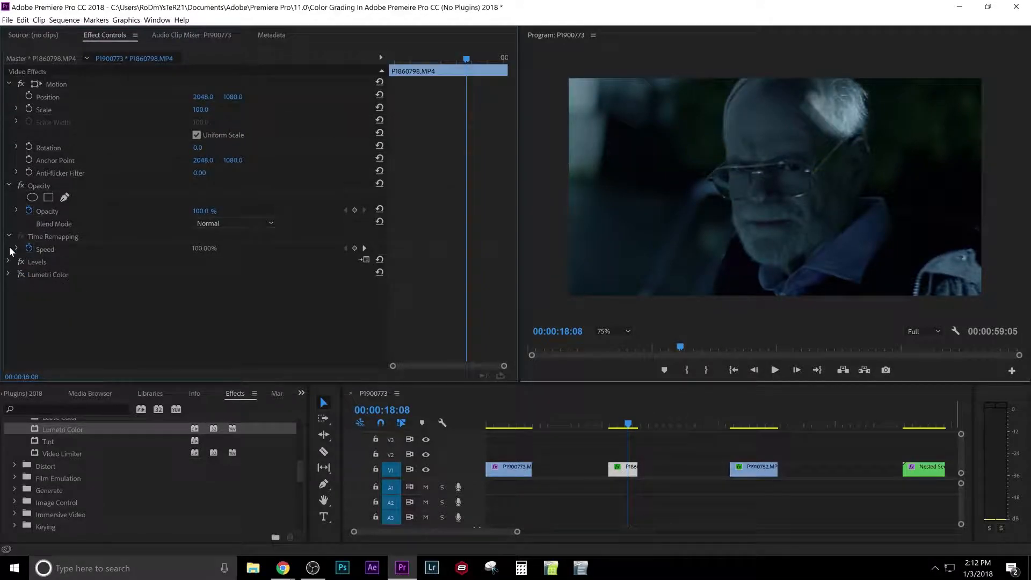
click(9, 275)
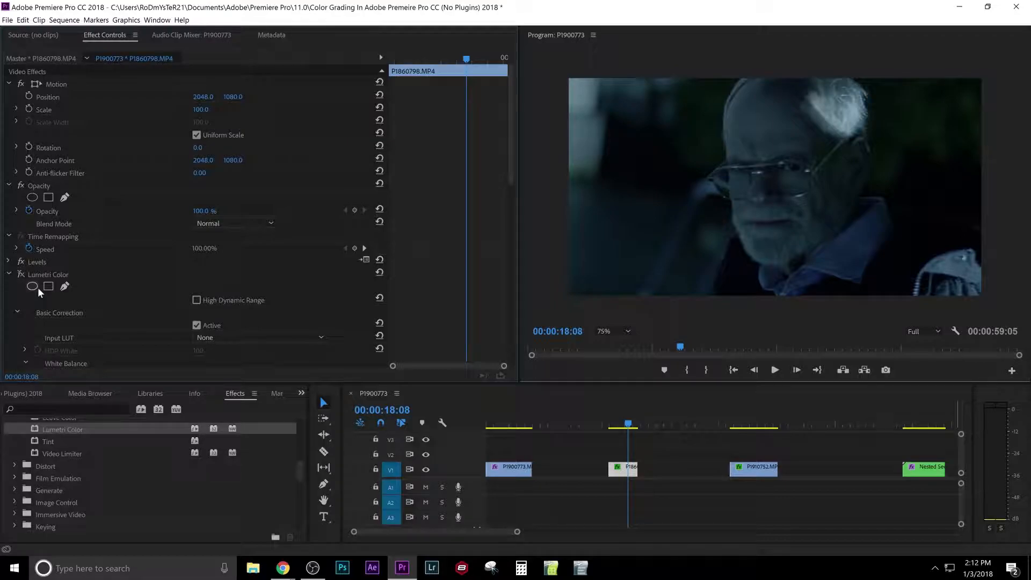
scroll(38, 288, down, 2)
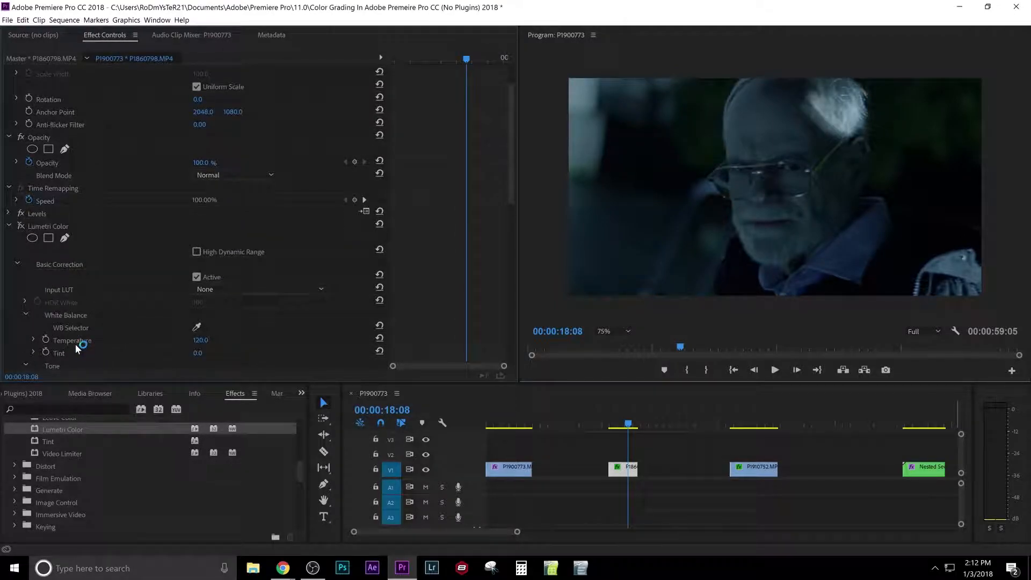
click(25, 223)
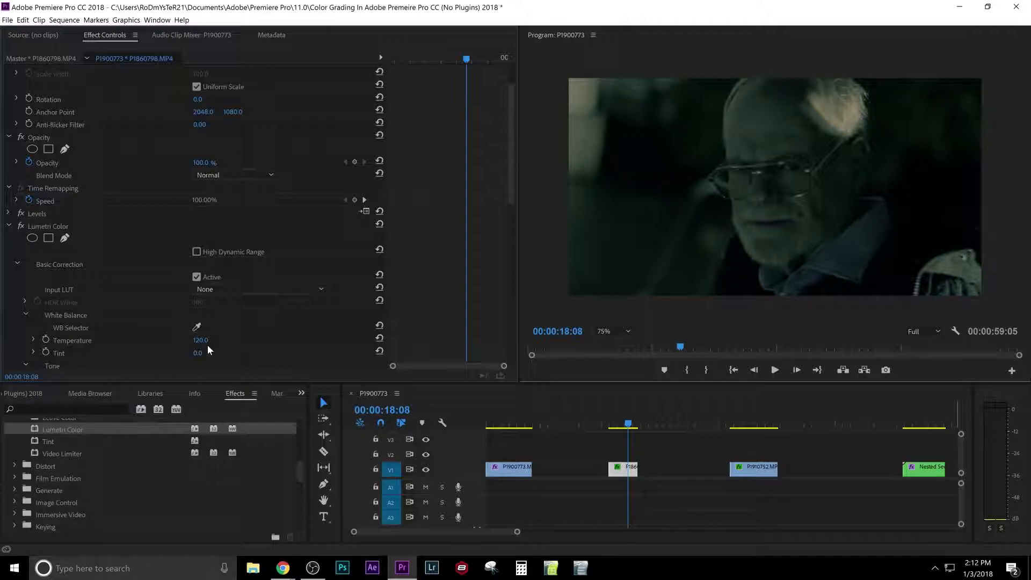
Step: Try resetting the Lumetri temperature on clip P1860798.MP4 and undo the reset
click(380, 338)
click(22, 20)
click(32, 28)
Step: Try a yellow-green tint in the Lumetri midtones, with the shadows wheel moved to blue and back near neutral
scroll(411, 329, down, 5)
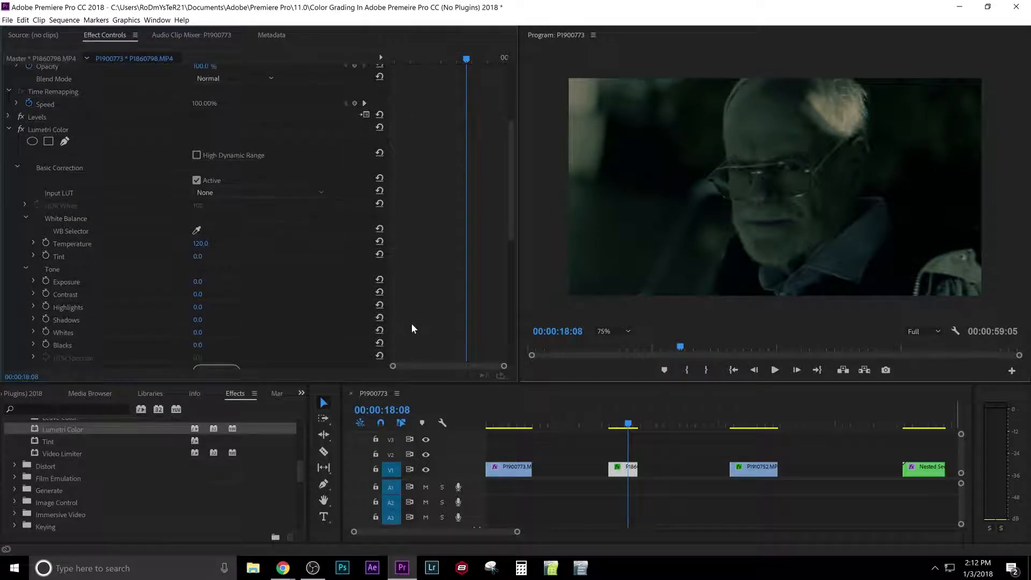
scroll(412, 325, down, 6)
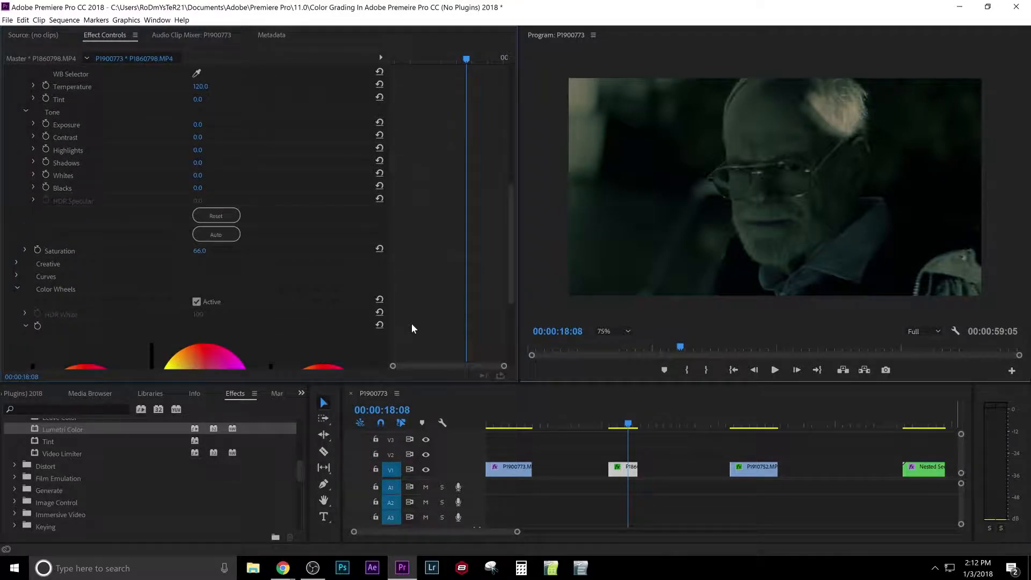
scroll(412, 324, down, 5)
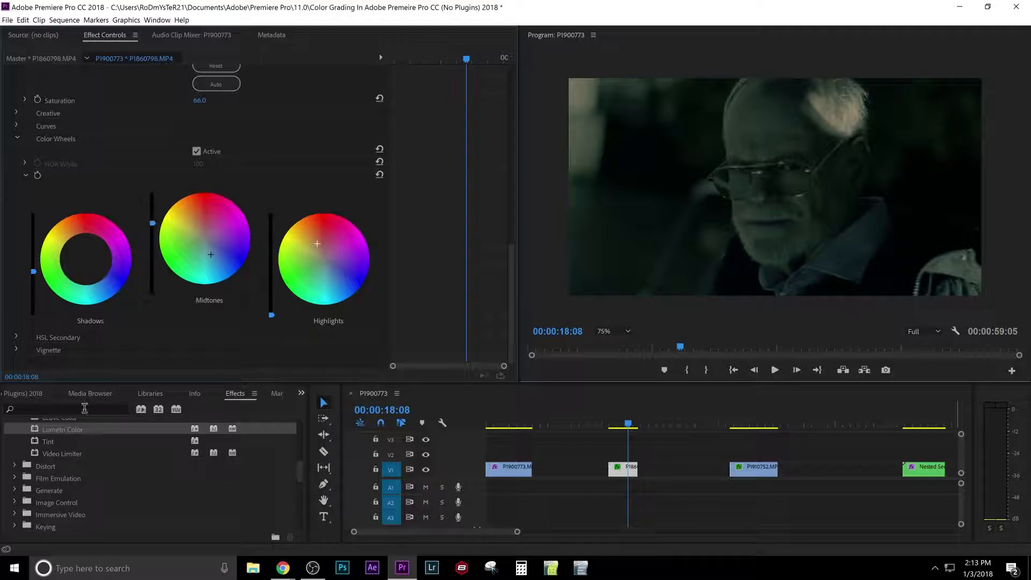
drag(83, 259, 92, 264)
drag(212, 250, 215, 254)
mouse_move(211, 254)
mouse_down()
mouse_move(188, 230)
mouse_move(196, 245)
mouse_up()
drag(92, 267, 84, 261)
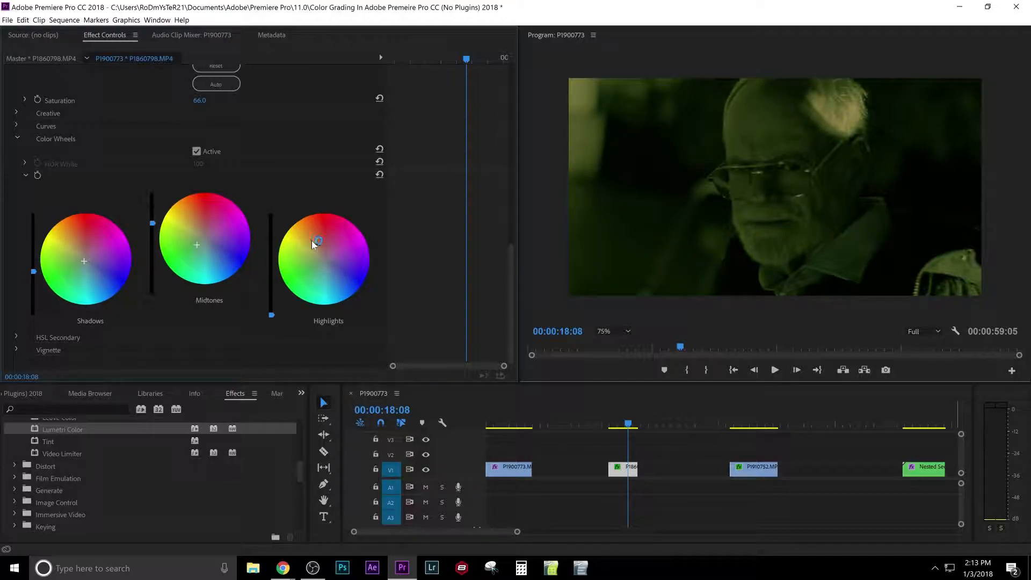
Step: Bring the Lumetri highlights closer to neutral, warm the midtones slightly, shift the shadows toward cyan-blue, and save the project
drag(313, 244, 320, 255)
drag(207, 244, 203, 230)
drag(83, 263, 95, 274)
mouse_move(95, 274)
mouse_down()
mouse_move(92, 288)
mouse_move(94, 277)
mouse_up()
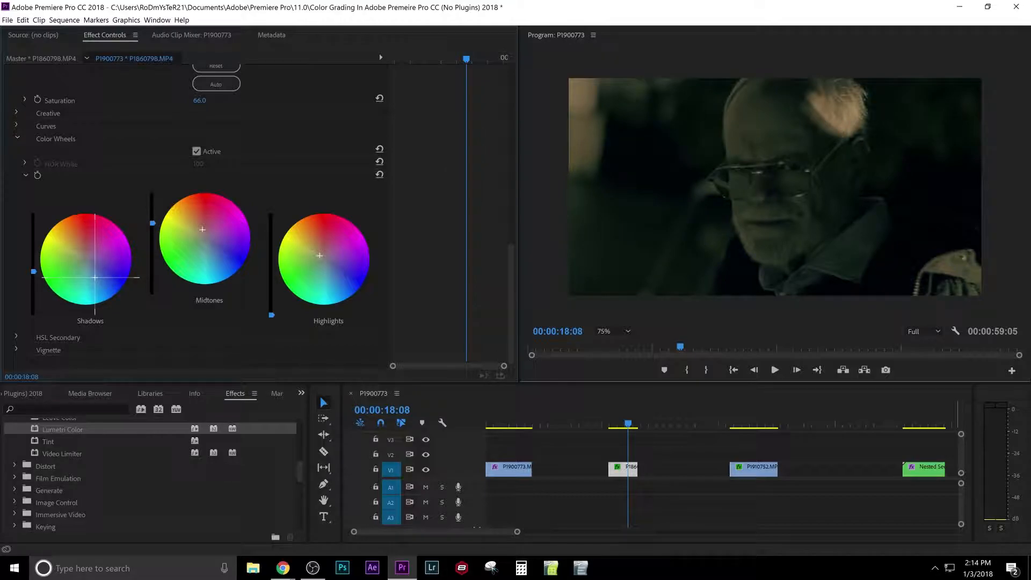
mouse_move(93, 273)
mouse_down()
mouse_move(82, 284)
mouse_move(82, 272)
mouse_move(96, 277)
mouse_up()
key(ctrl+s)
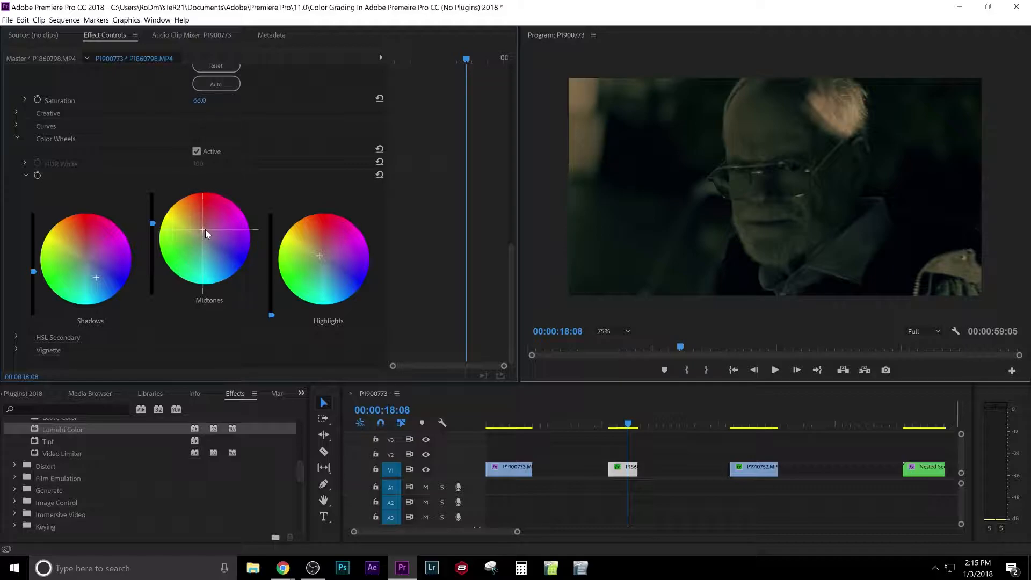
Step: Nudge the Lumetri midtones slightly further toward orange-red and set the saturation to 72
drag(204, 229, 202, 227)
drag(203, 226, 204, 229)
drag(196, 102, 203, 102)
drag(203, 102, 197, 102)
mouse_move(198, 100)
mouse_down()
mouse_move(187, 101)
mouse_move(215, 100)
mouse_move(194, 101)
mouse_up()
drag(199, 100, 195, 100)
Step: Check clip P1860798.MP4 at 00:00:17:19 and shift its Lumetri highlights well toward green-cyan
drag(642, 422, 623, 423)
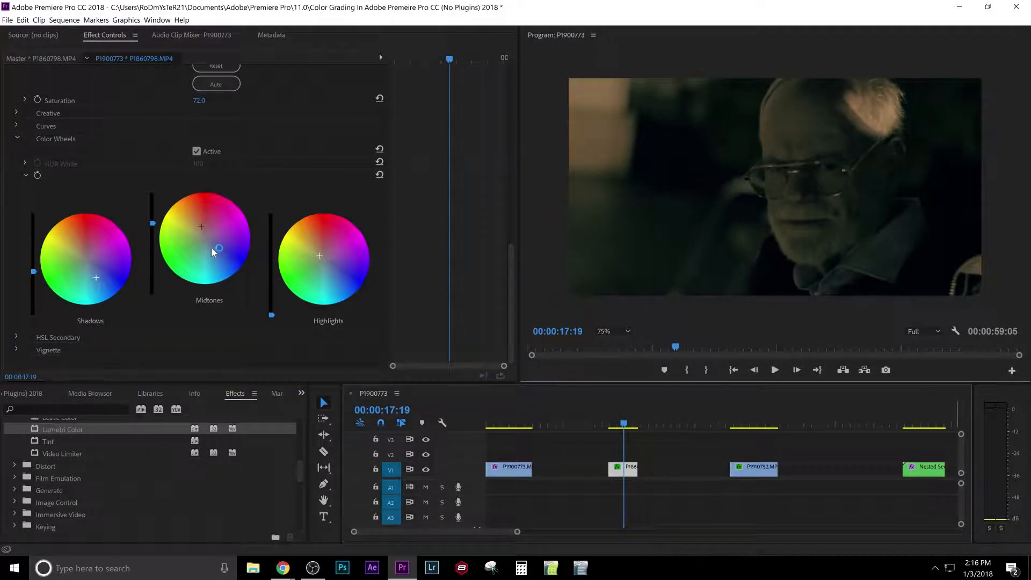
drag(320, 256, 315, 290)
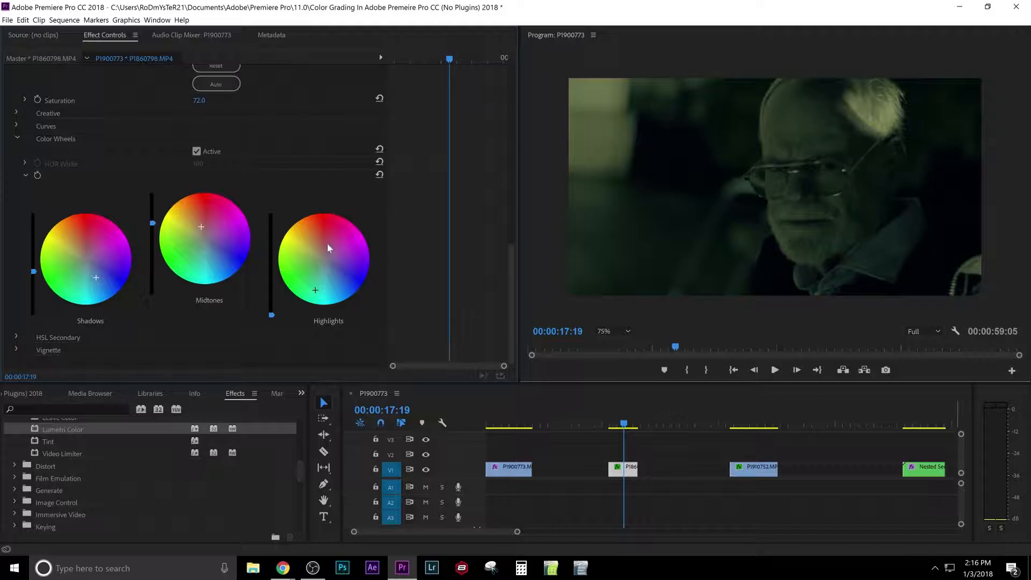
click(618, 425)
Step: Go to 00:00:34:05, select clip P1910752.MP4, and enable its Levels effect, comparing the image with and without it
drag(620, 424, 751, 408)
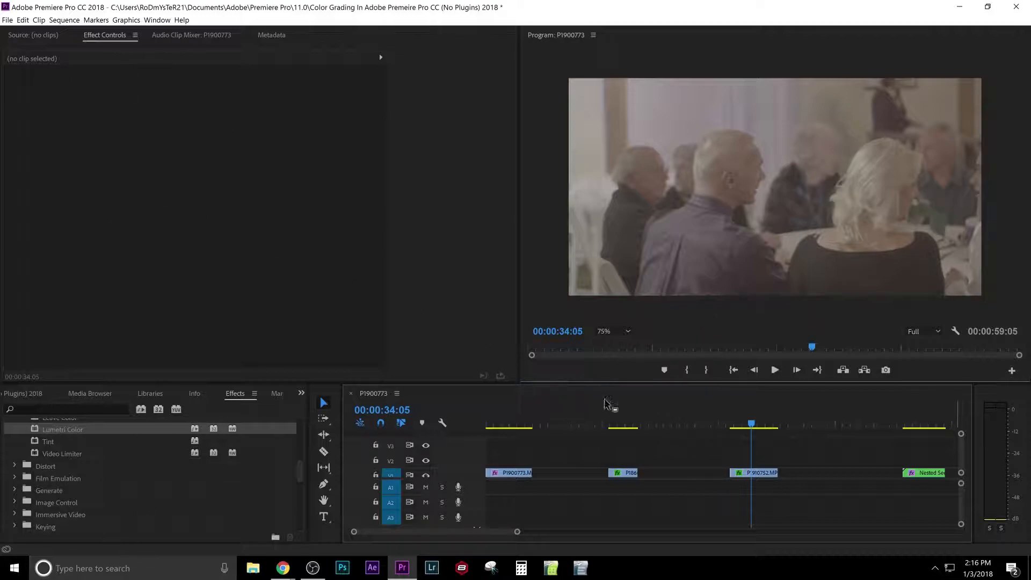
click(742, 472)
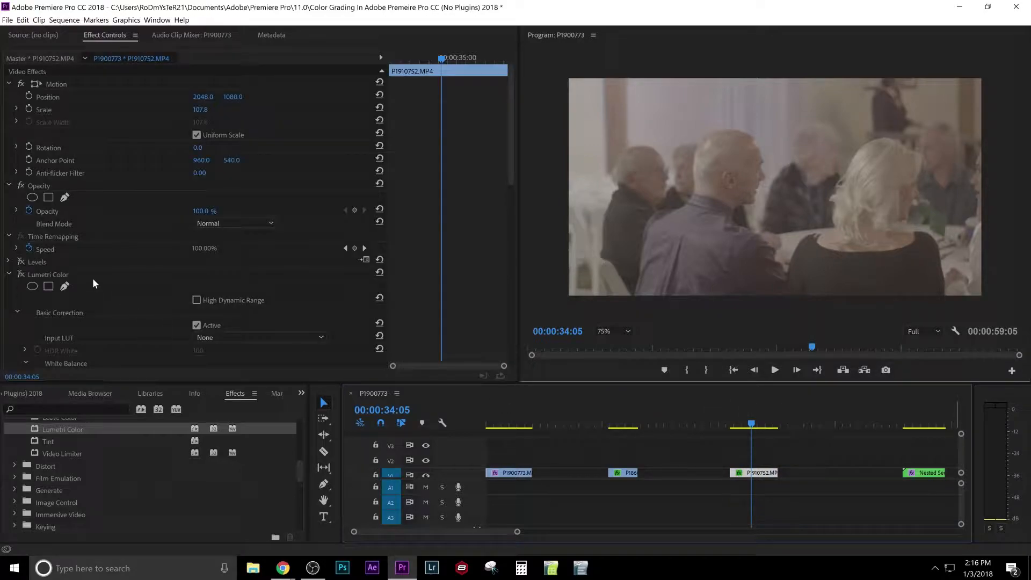
scroll(115, 282, down, 4)
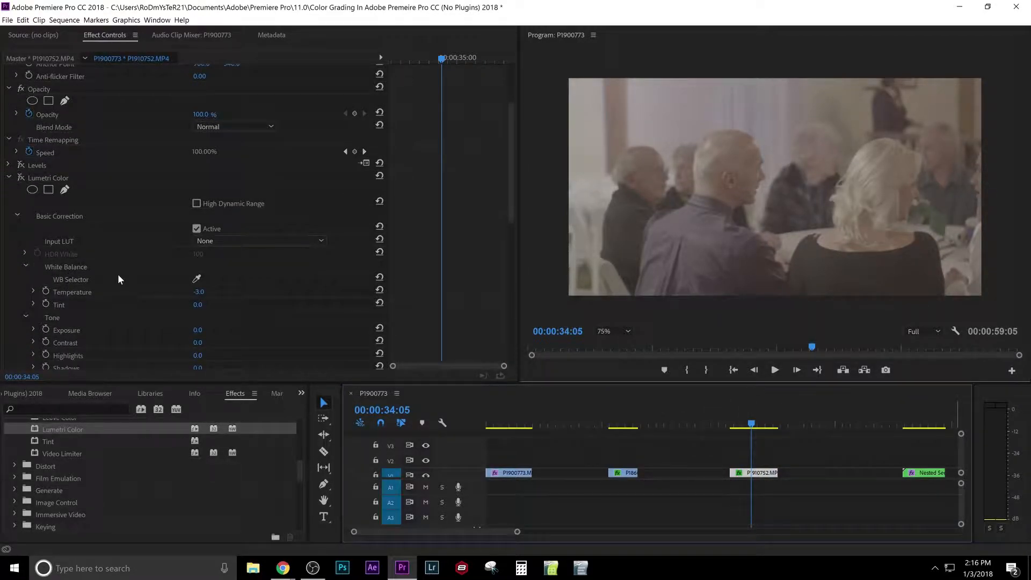
scroll(130, 233, up, 1)
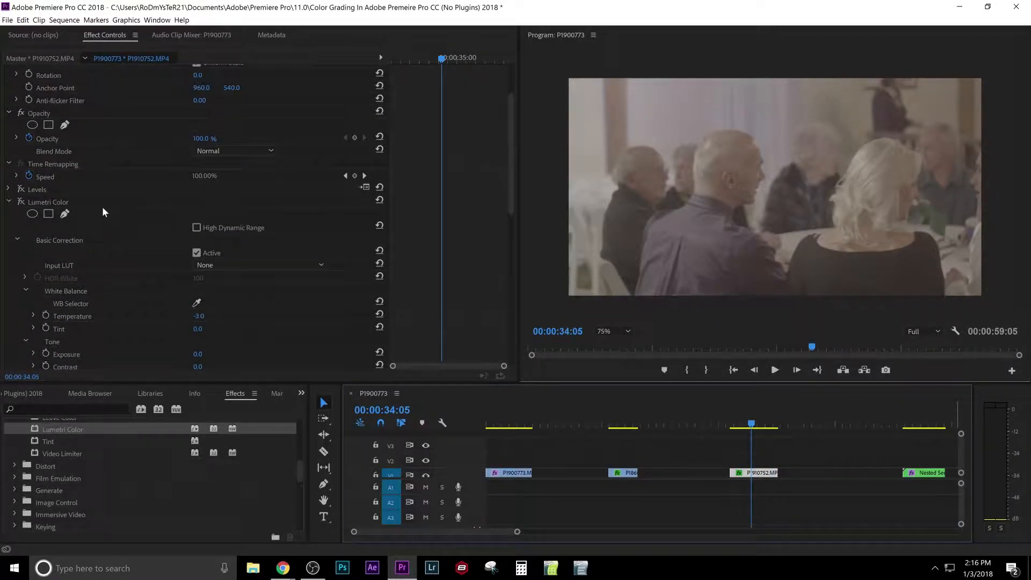
click(21, 189)
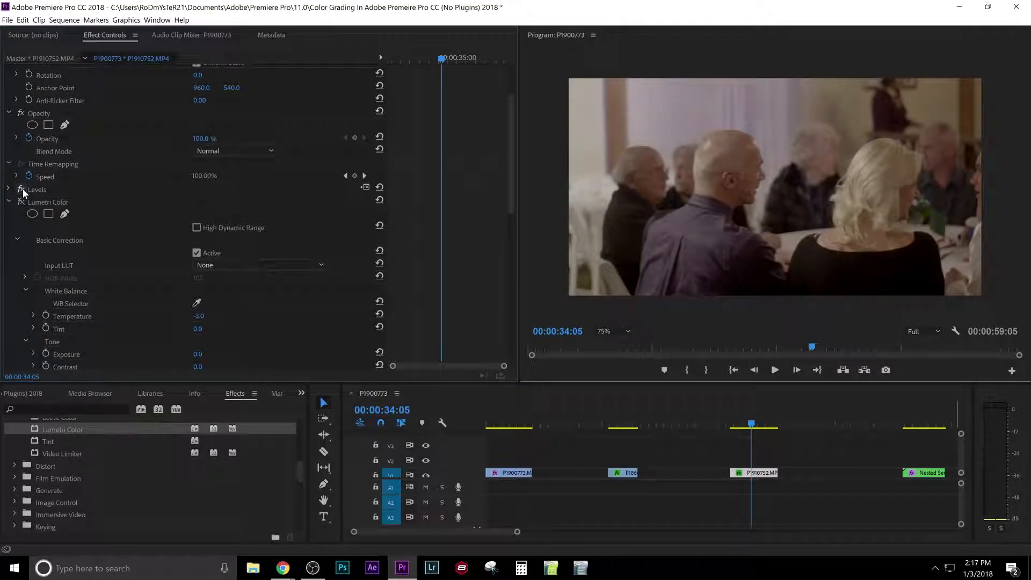
click(22, 189)
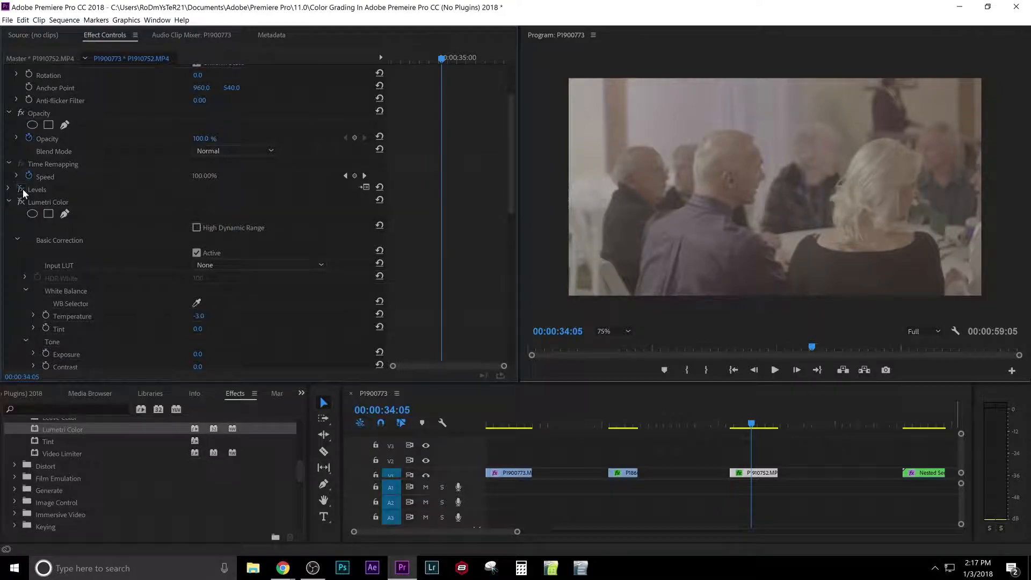
click(22, 189)
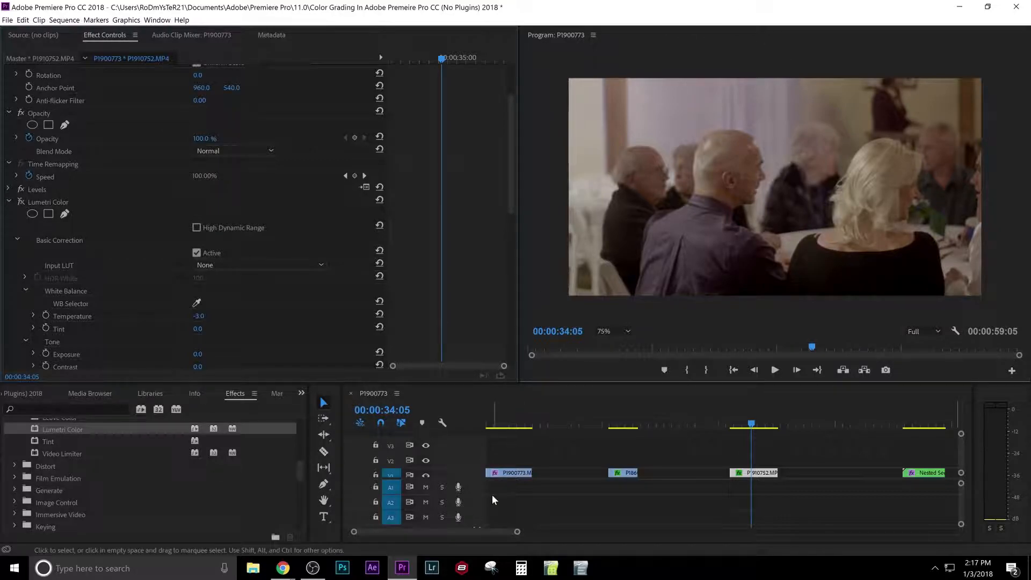
Step: Check clip P1910752.MP4 at 00:00:35:02 and try shifting its Lumetri midtones toward blue
scroll(160, 183, down, 6)
scroll(318, 226, down, 1)
scroll(288, 368, down, 5)
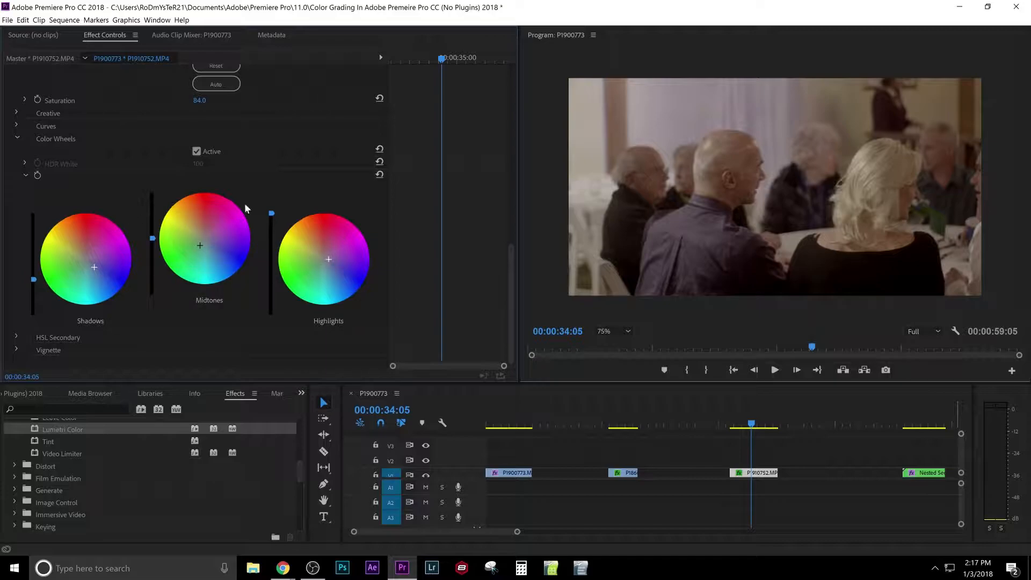
mouse_move(751, 422)
mouse_down()
mouse_move(731, 421)
mouse_move(757, 409)
mouse_up()
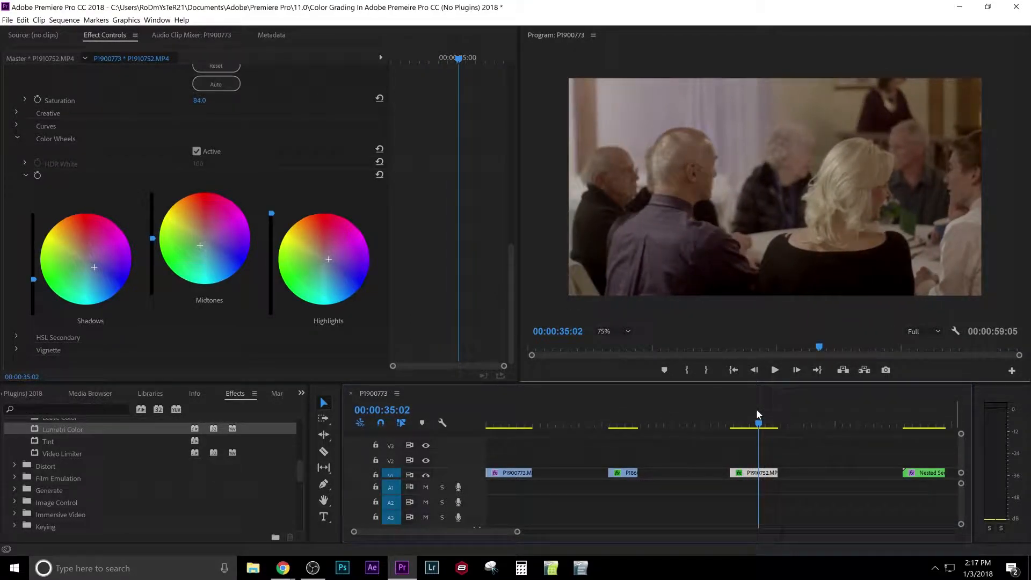
drag(192, 242, 202, 246)
drag(197, 247, 216, 250)
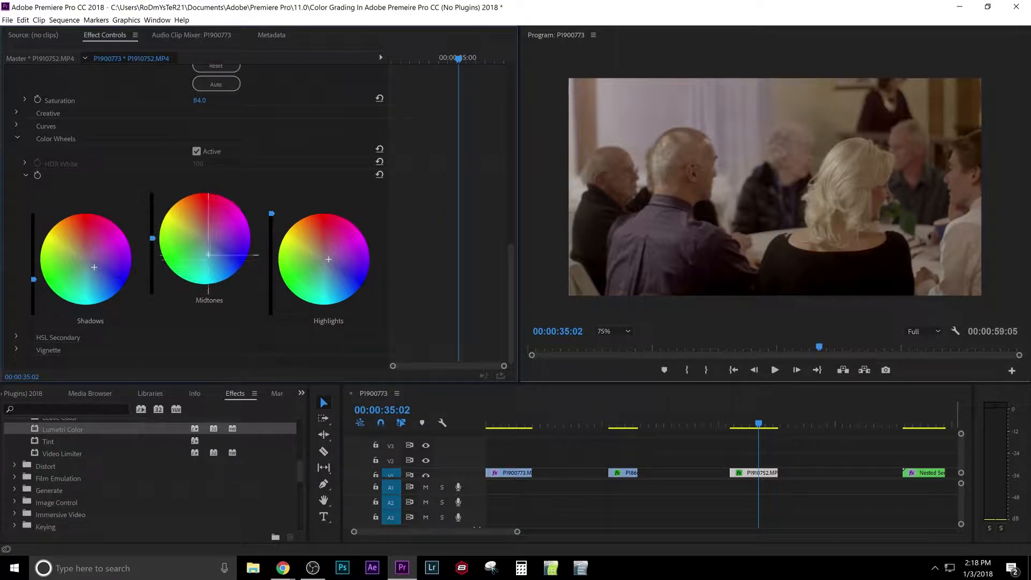
drag(213, 218, 216, 252)
Step: At 00:00:32:21, shift the Lumetri midtones toward cyan-blue, darken them slightly, and scrub the clip to 00:00:34:16
mouse_move(759, 425)
mouse_down()
mouse_move(729, 426)
mouse_move(742, 426)
mouse_up()
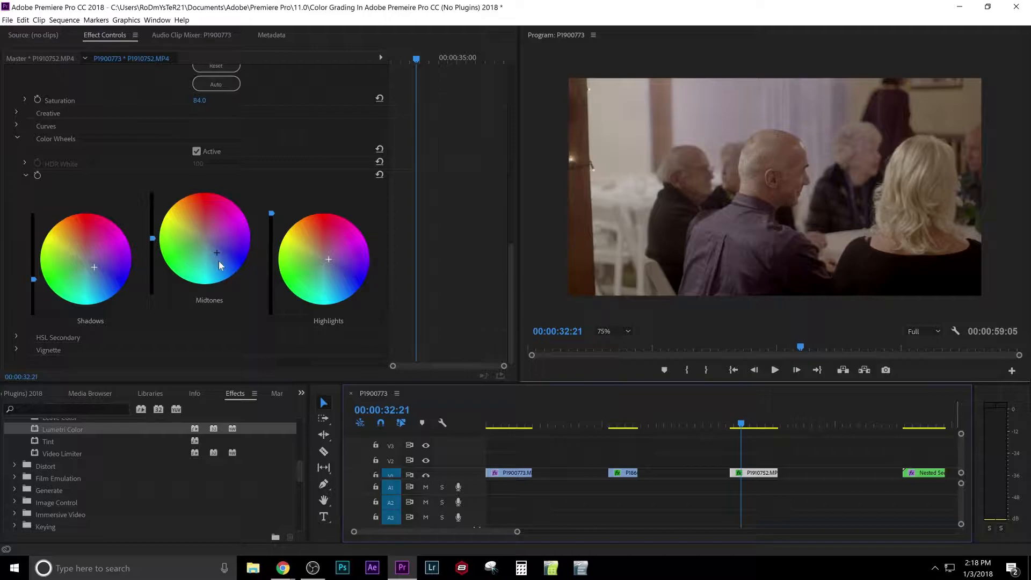
drag(220, 255, 214, 266)
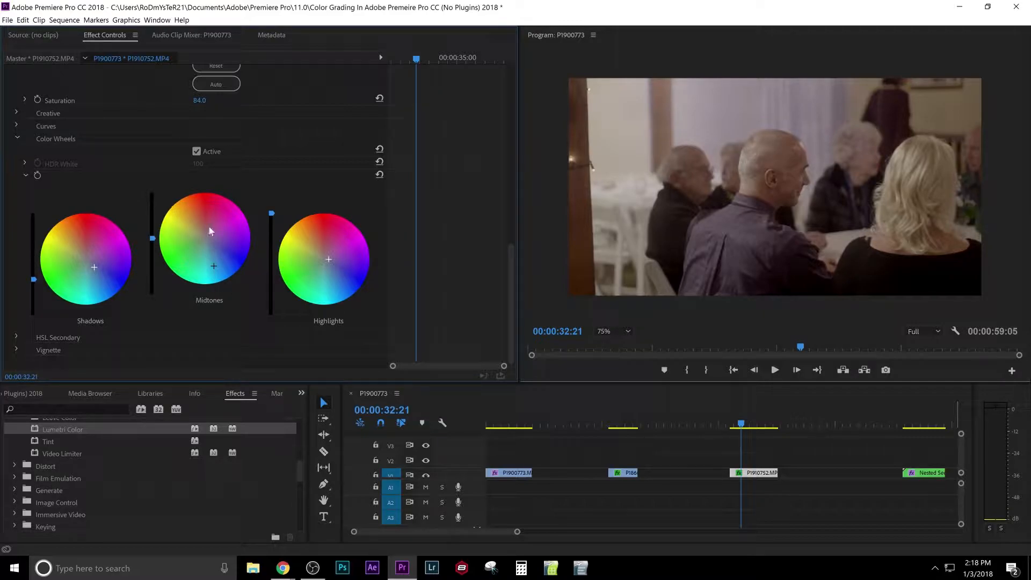
mouse_move(153, 238)
mouse_down()
mouse_move(152, 260)
mouse_move(152, 248)
mouse_up()
click(735, 407)
drag(739, 405, 755, 404)
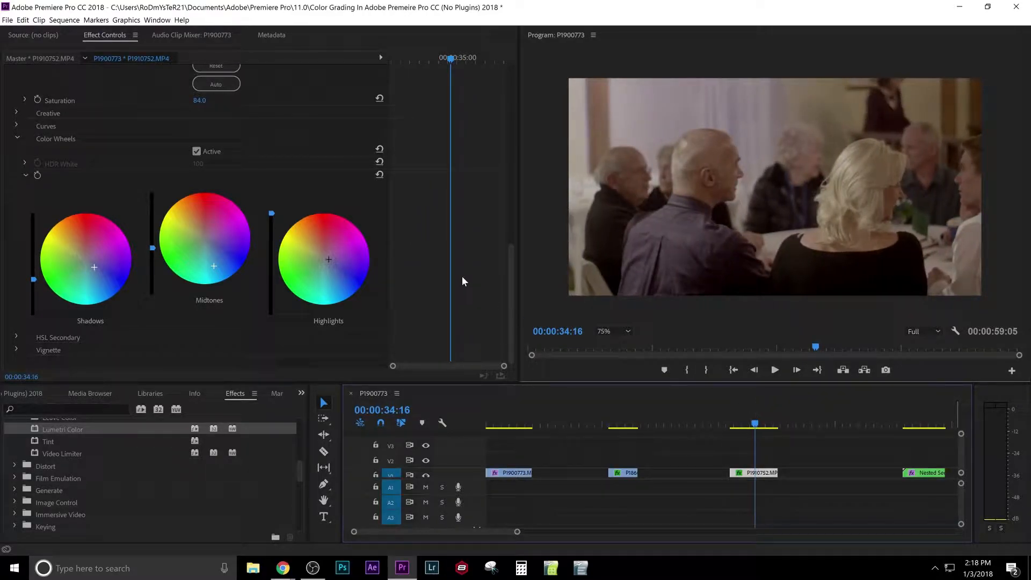
Step: Enable the Lumetri Color effect on clip P1910752.MP4
scroll(449, 265, up, 6)
scroll(449, 263, up, 8)
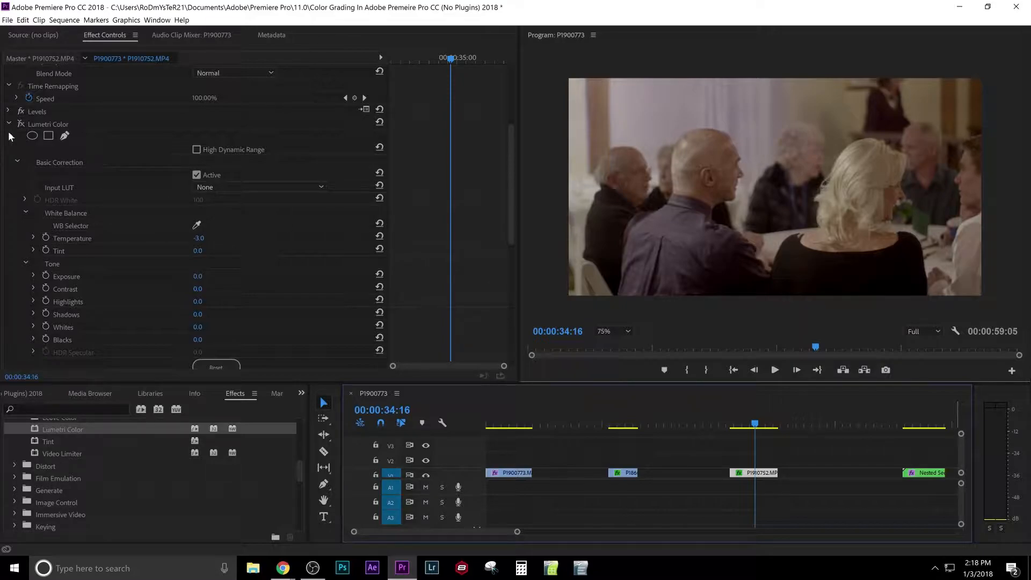
click(20, 124)
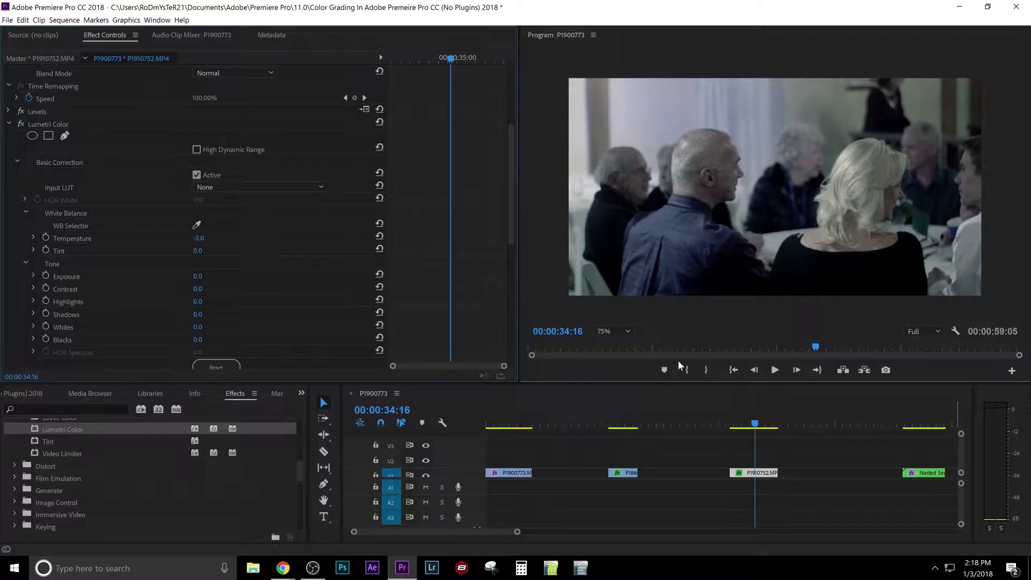
Step: At 00:00:32:23, move the Lumetri midtones away from blue toward cyan and play back the clip
mouse_move(740, 412)
mouse_down()
mouse_move(722, 417)
mouse_move(781, 402)
mouse_move(743, 402)
mouse_up()
scroll(422, 230, down, 3)
scroll(422, 230, down, 5)
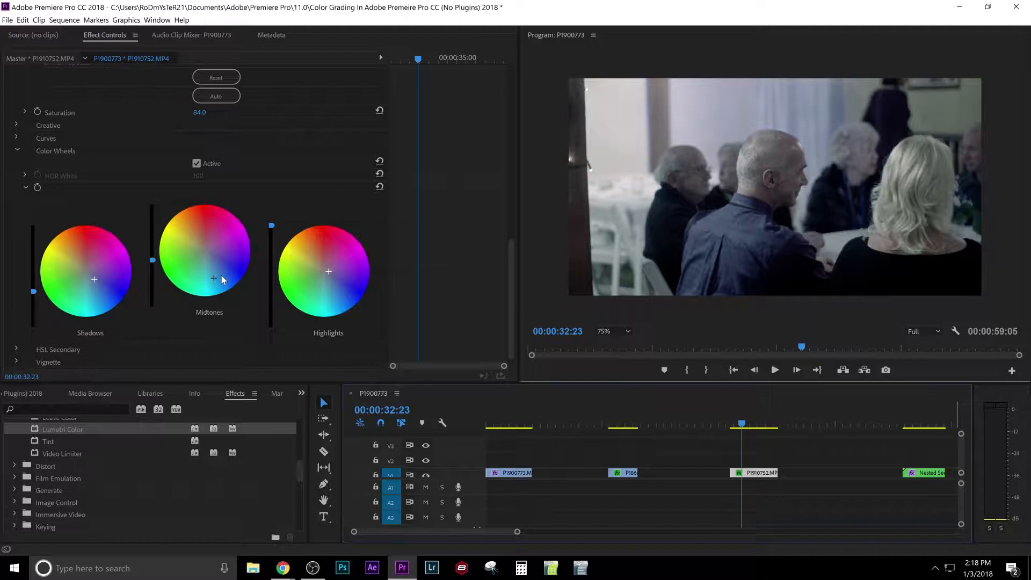
click(208, 276)
drag(214, 278, 206, 273)
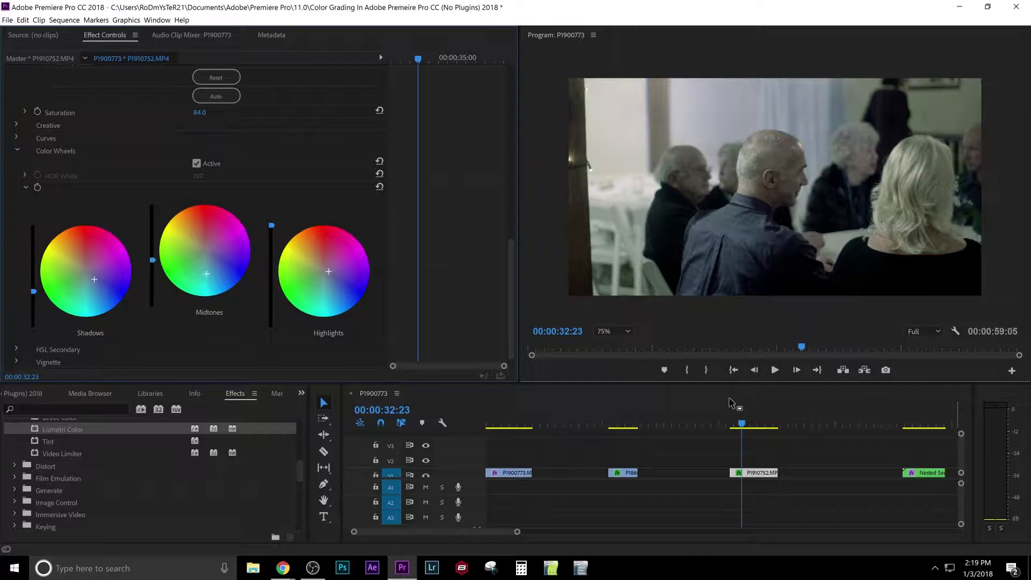
key(space)
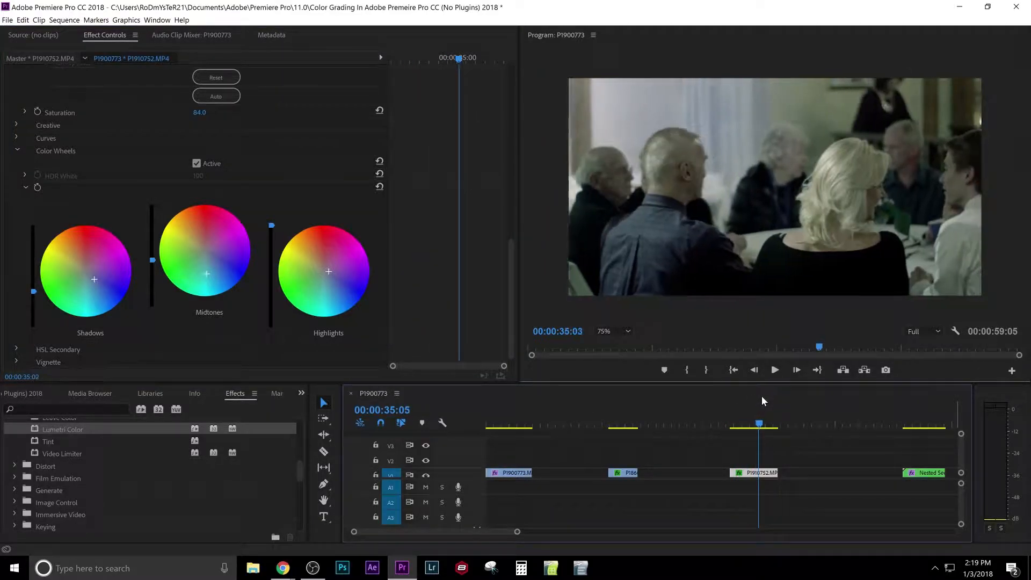
Step: At 00:00:57:11, enable the Levels effect on Nested Sequence 01 and expand its settings
drag(782, 394, 933, 343)
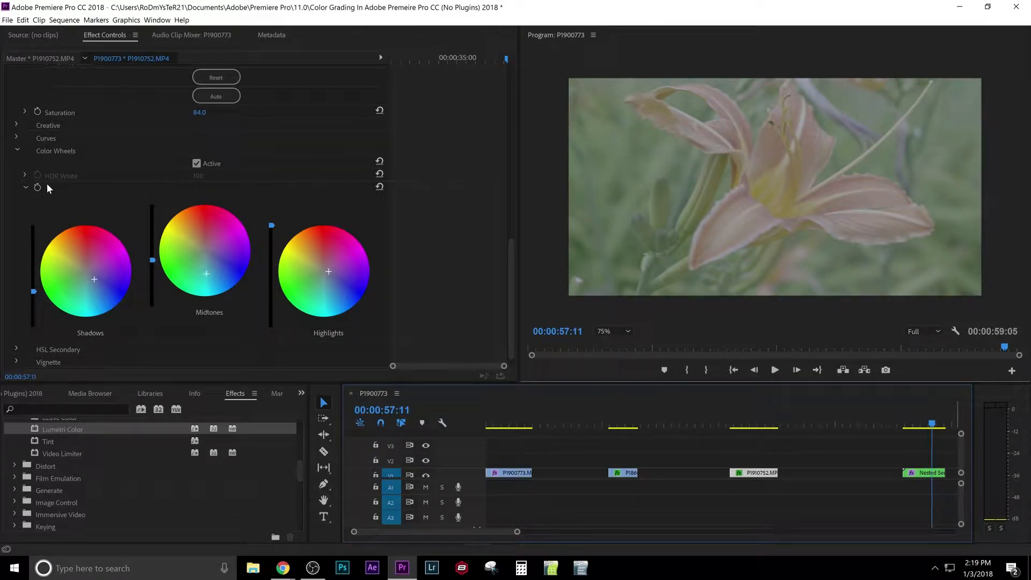
scroll(88, 148, up, 5)
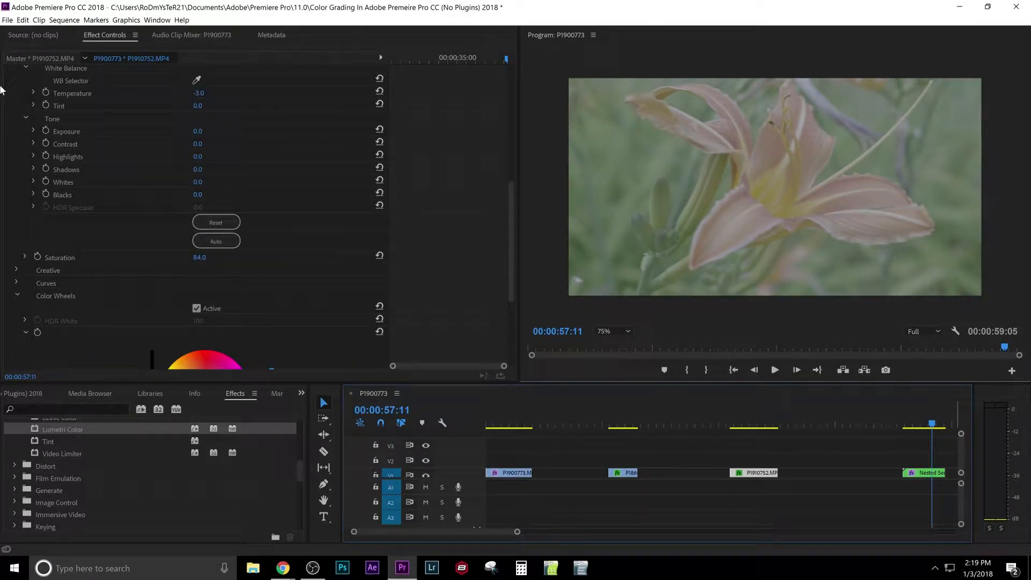
scroll(8, 86, up, 3)
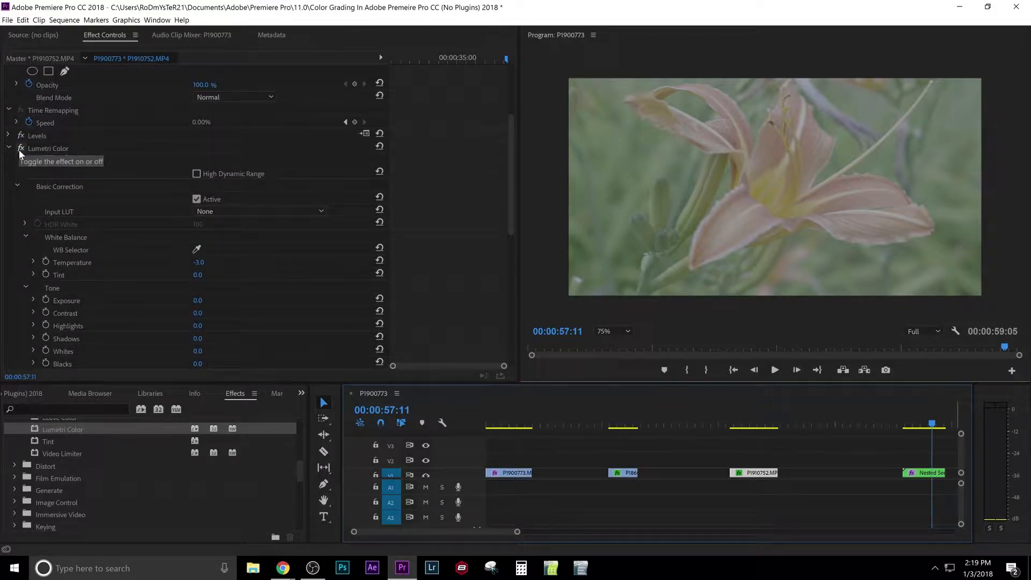
click(6, 141)
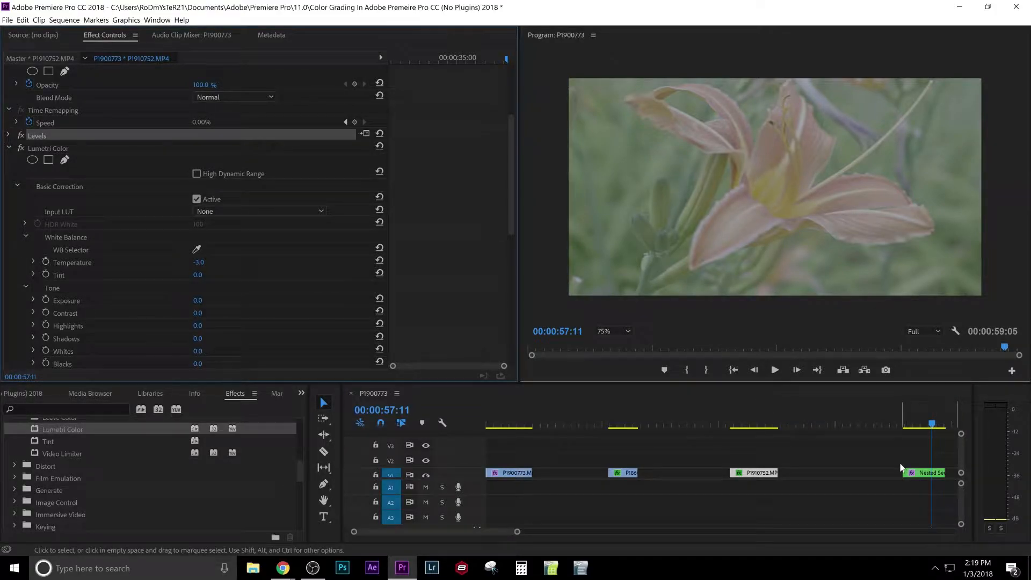
click(915, 473)
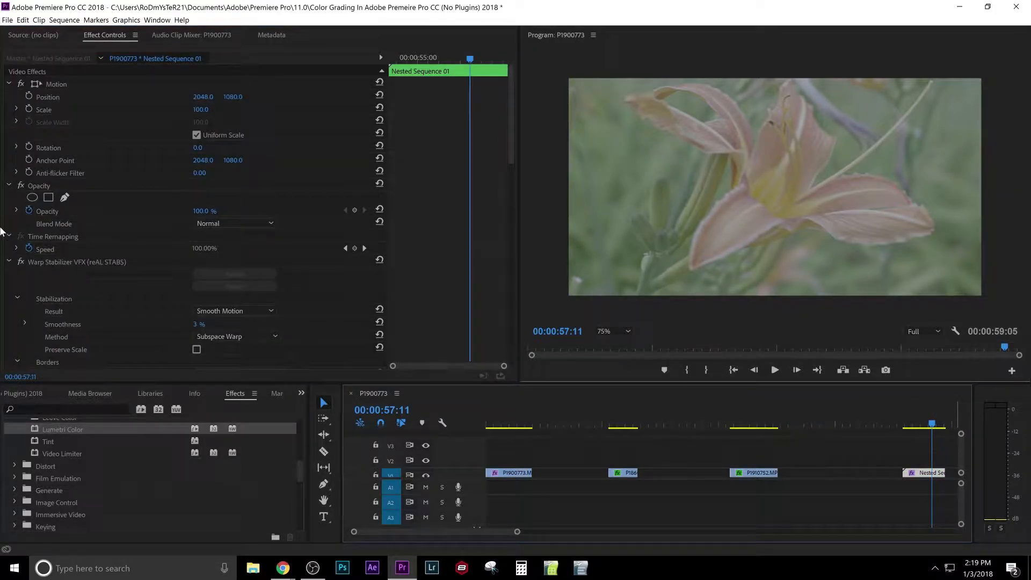
scroll(9, 287, down, 5)
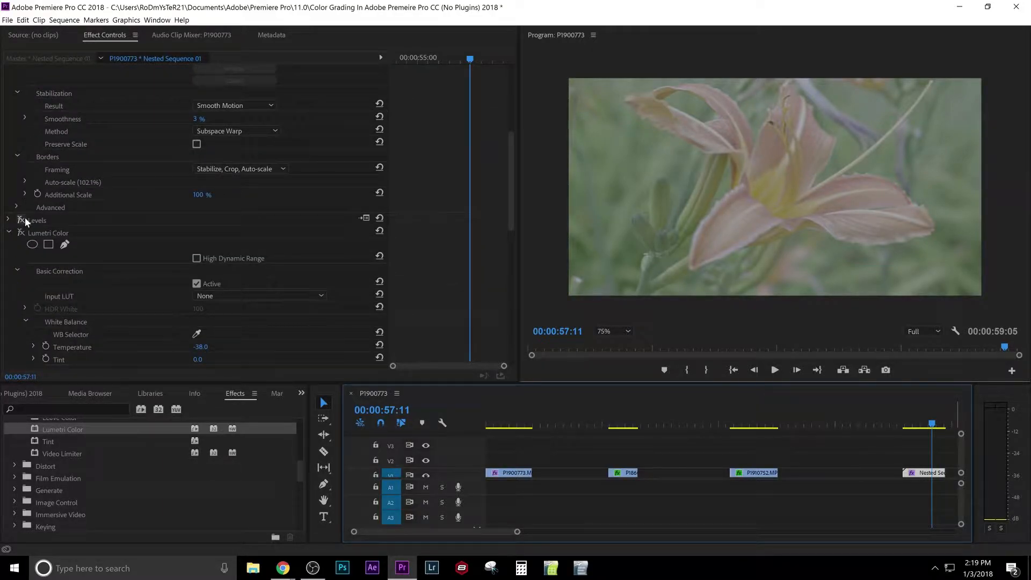
click(24, 218)
click(8, 220)
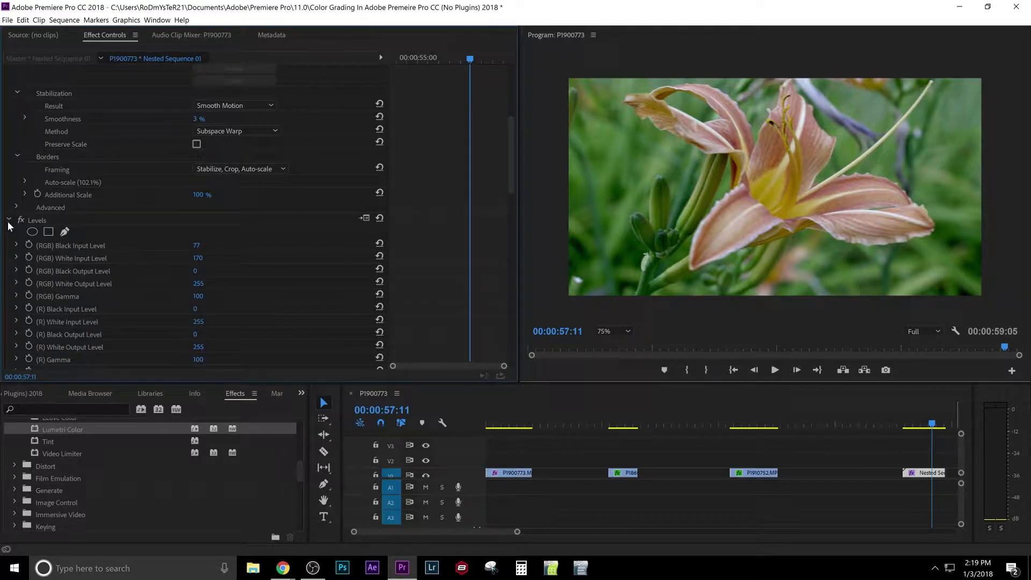
Step: Set the Levels (RGB) Black Input Level to 72 on Nested Sequence 01 and collapse the effect
scroll(420, 252, down, 8)
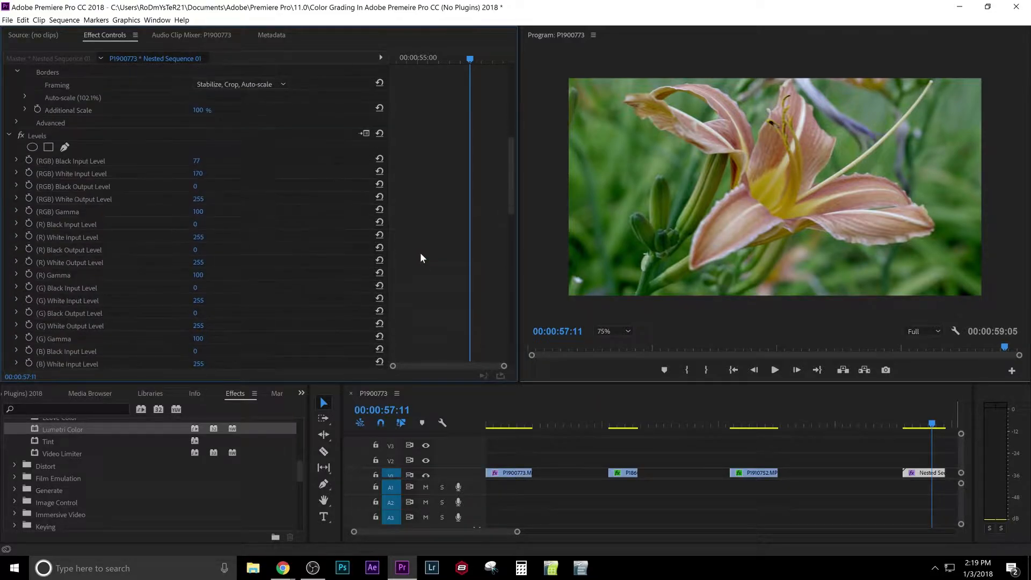
scroll(420, 258, up, 5)
scroll(421, 259, up, 2)
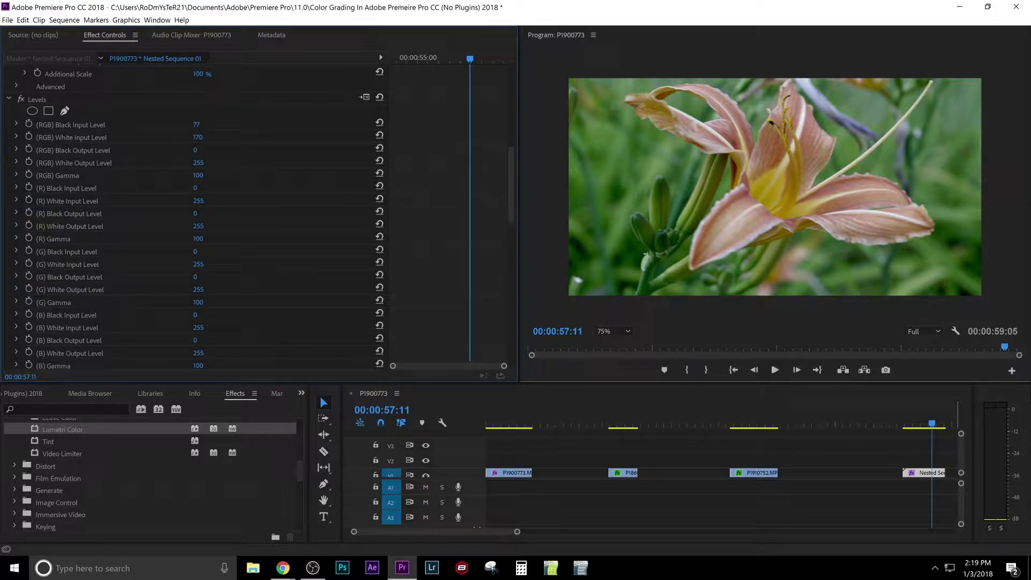
drag(196, 124, 193, 125)
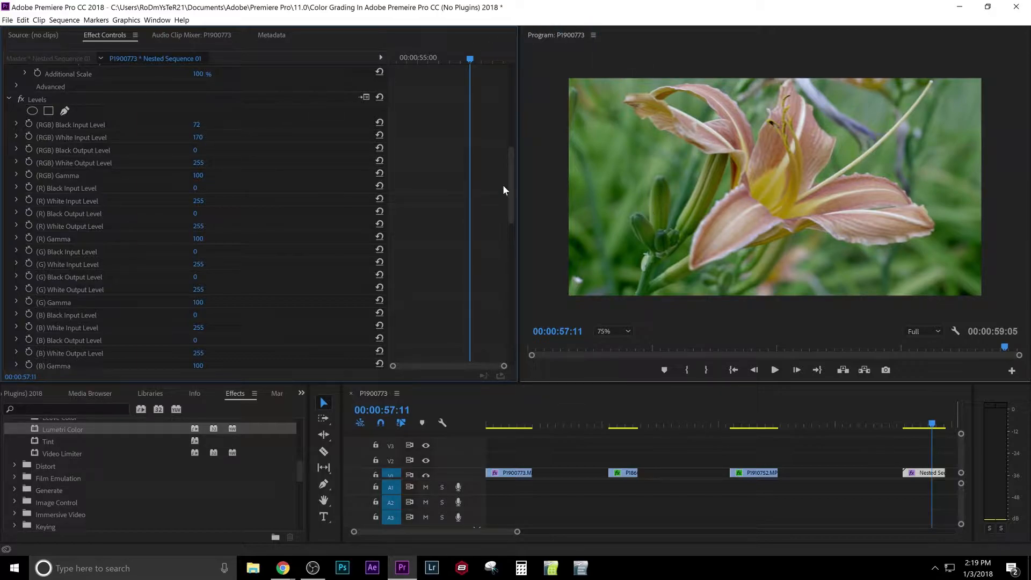
click(9, 99)
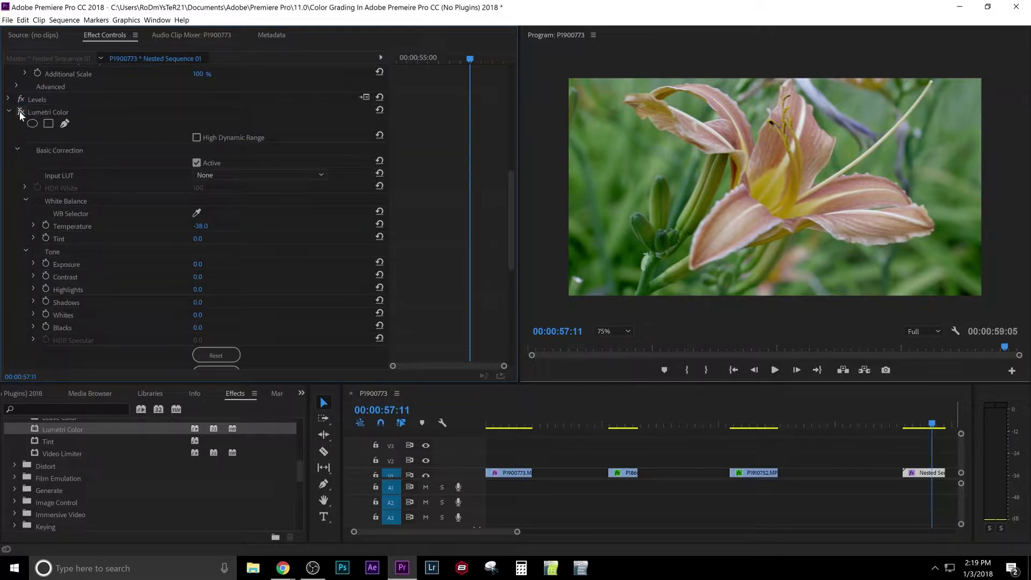
Step: Enable the Lumetri Color effect on Nested Sequence 01 and shift its midtones from orange toward yellow
click(20, 113)
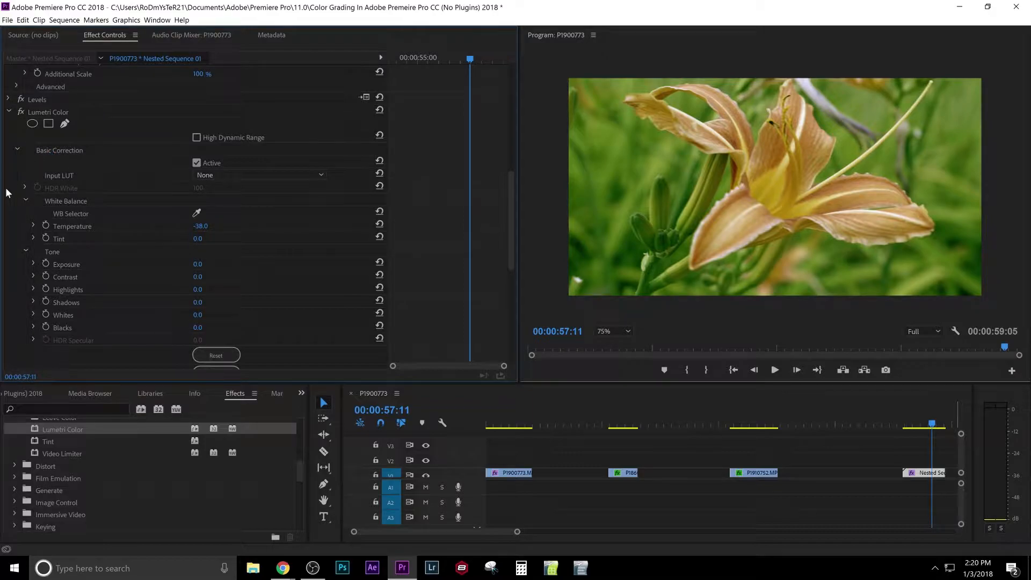
scroll(5, 188, down, 1)
scroll(5, 188, down, 6)
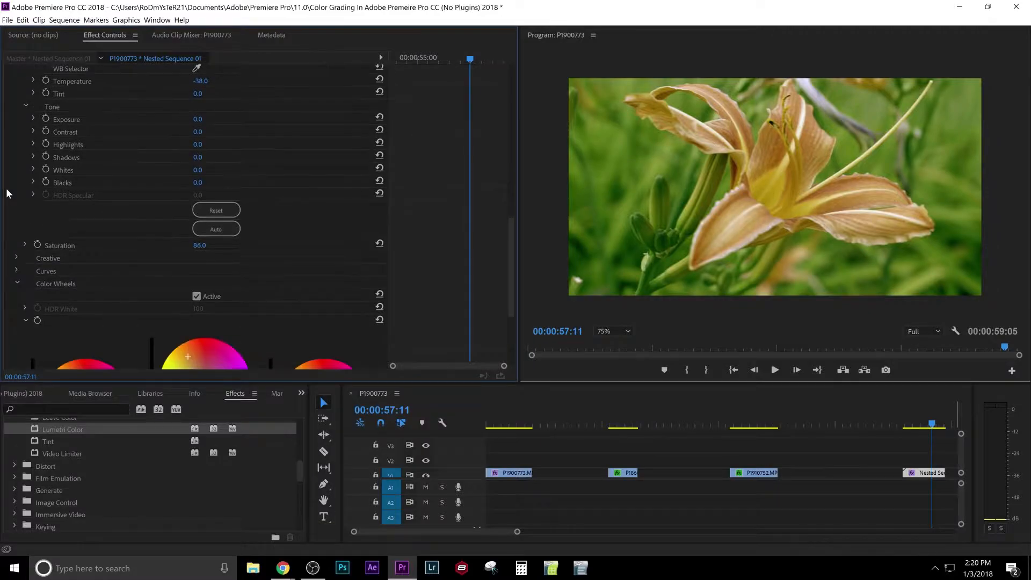
scroll(7, 188, down, 1)
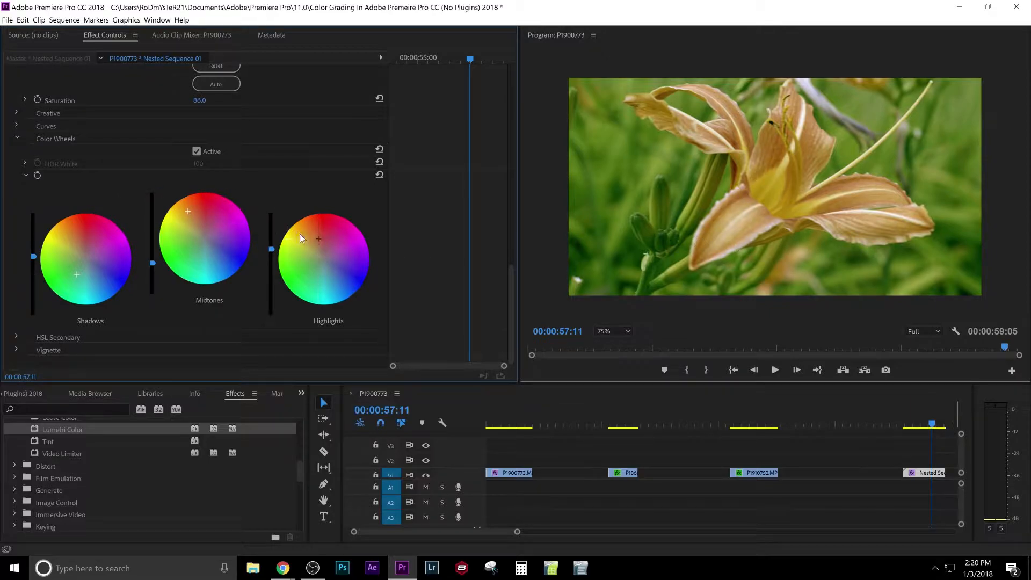
key(ctrl+s)
mouse_move(188, 212)
mouse_down()
mouse_move(183, 221)
mouse_move(172, 210)
mouse_move(187, 252)
mouse_move(170, 225)
mouse_move(178, 209)
mouse_up()
drag(176, 209, 177, 208)
Step: At 00:00:54:20, nudge the Lumetri midtones toward orange and the highlights toward red, and play the clip from 00:00:50:05
drag(954, 409, 915, 413)
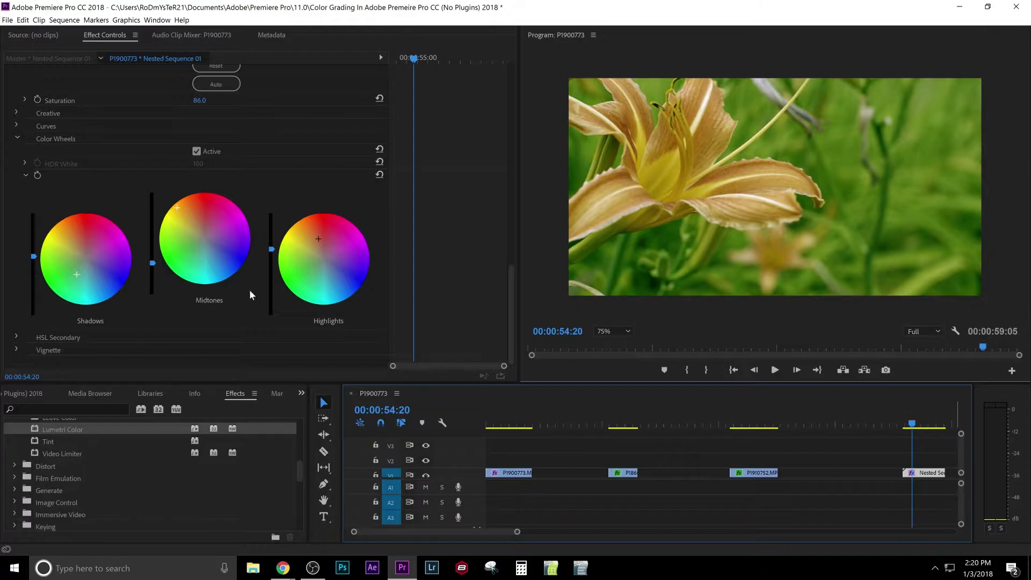
click(178, 207)
mouse_move(177, 207)
mouse_down()
mouse_move(177, 217)
mouse_move(179, 207)
mouse_up()
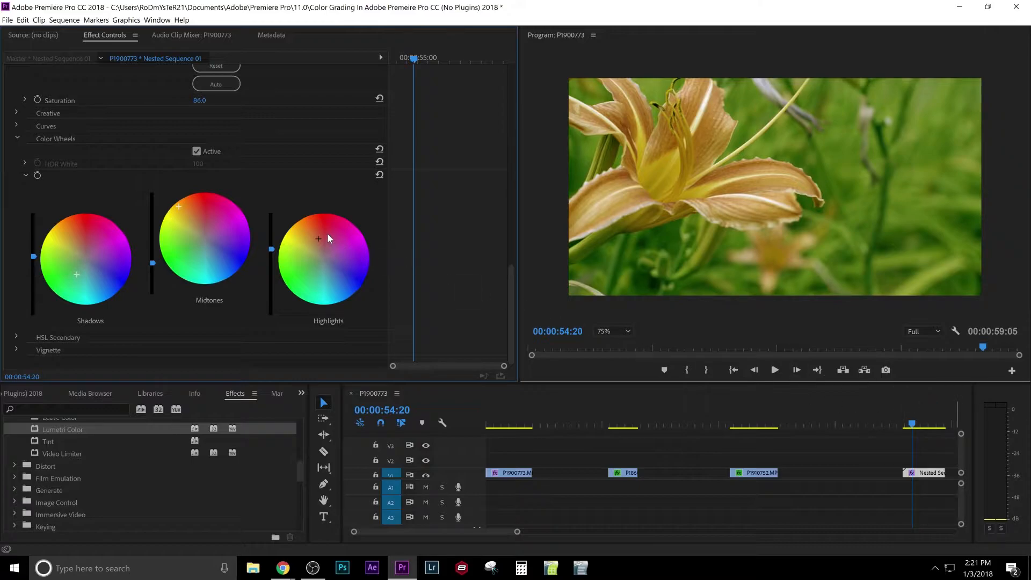
drag(321, 234, 321, 236)
drag(941, 426, 876, 425)
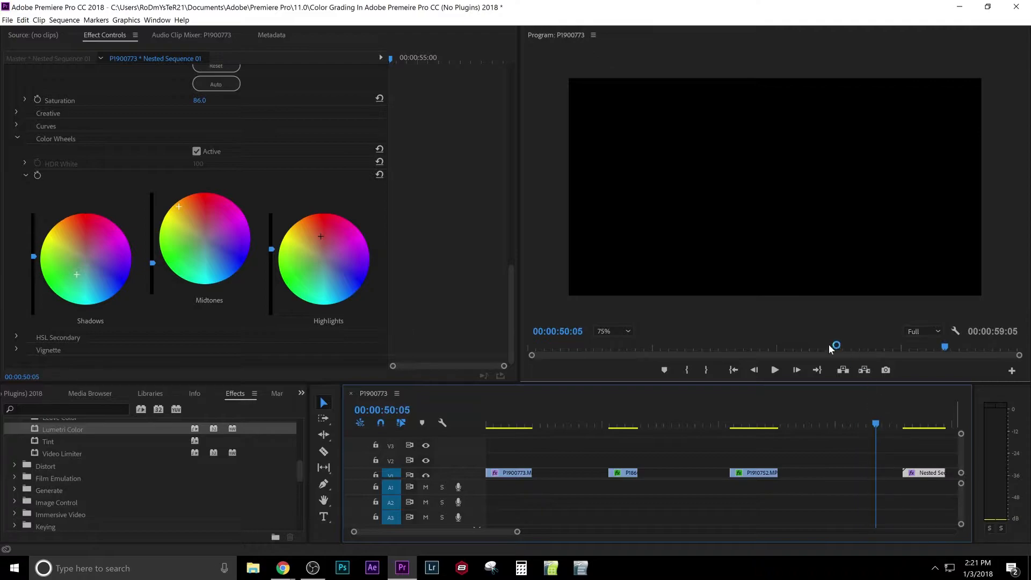
click(775, 370)
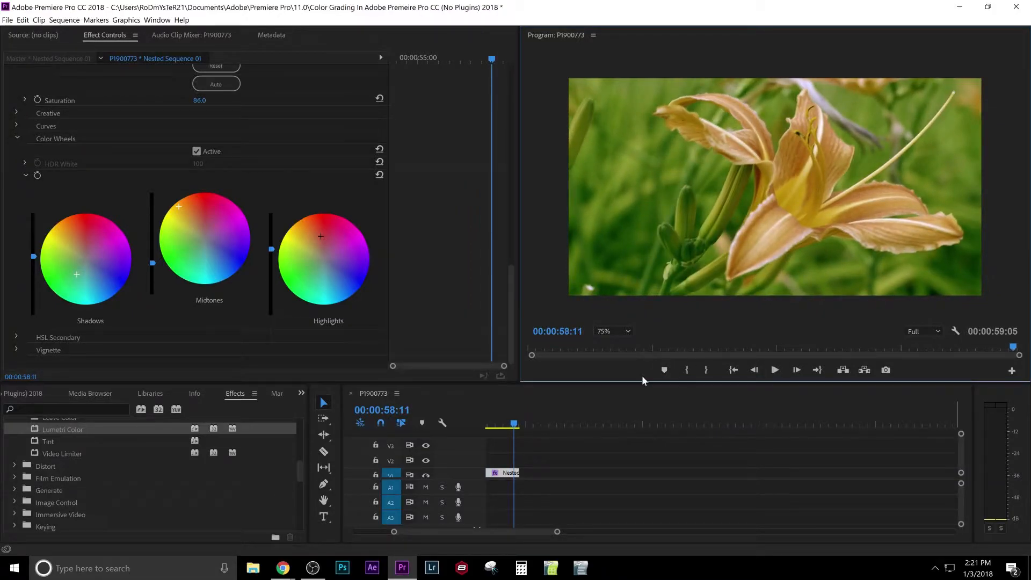
Step: Ripple delete the three gaps between the clips on track V1
drag(580, 422, 390, 444)
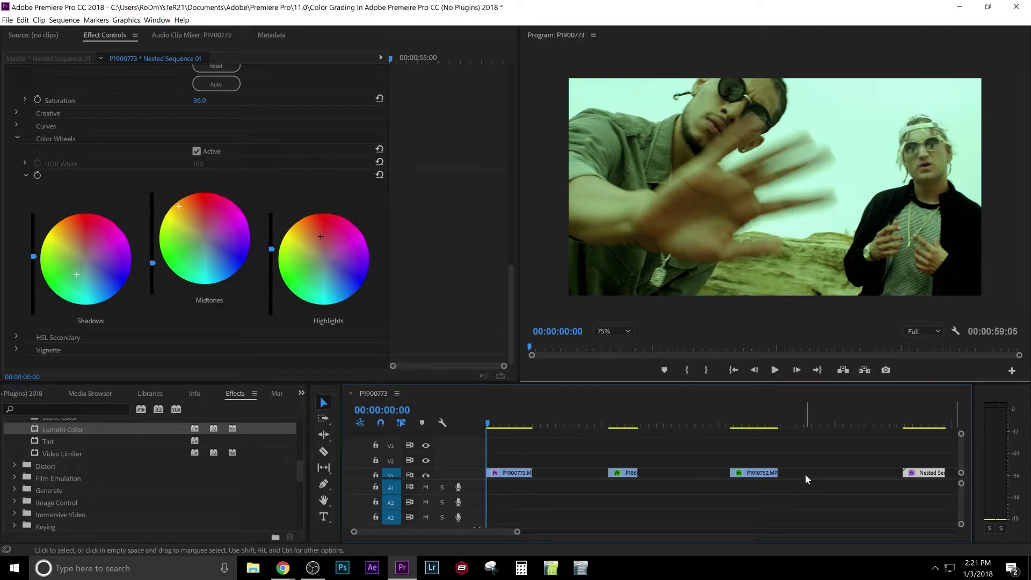
right_click(807, 476)
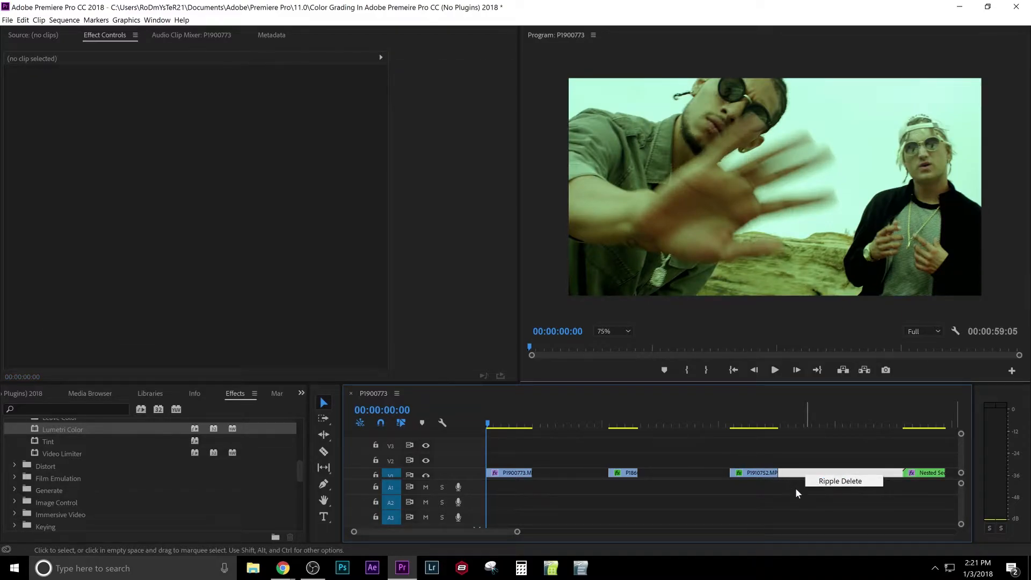
click(811, 482)
click(680, 474)
right_click(681, 473)
click(701, 477)
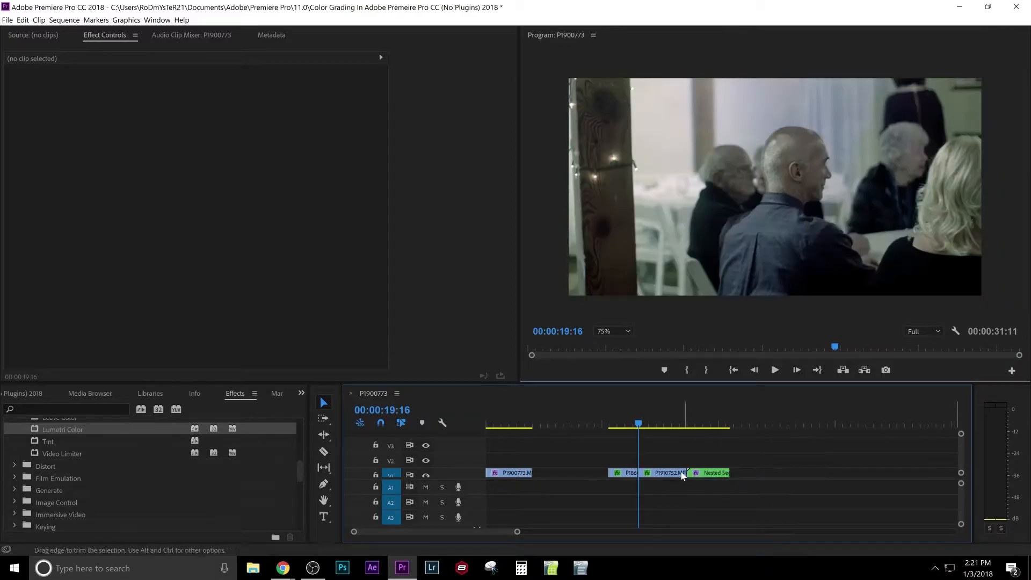
click(563, 472)
right_click(564, 475)
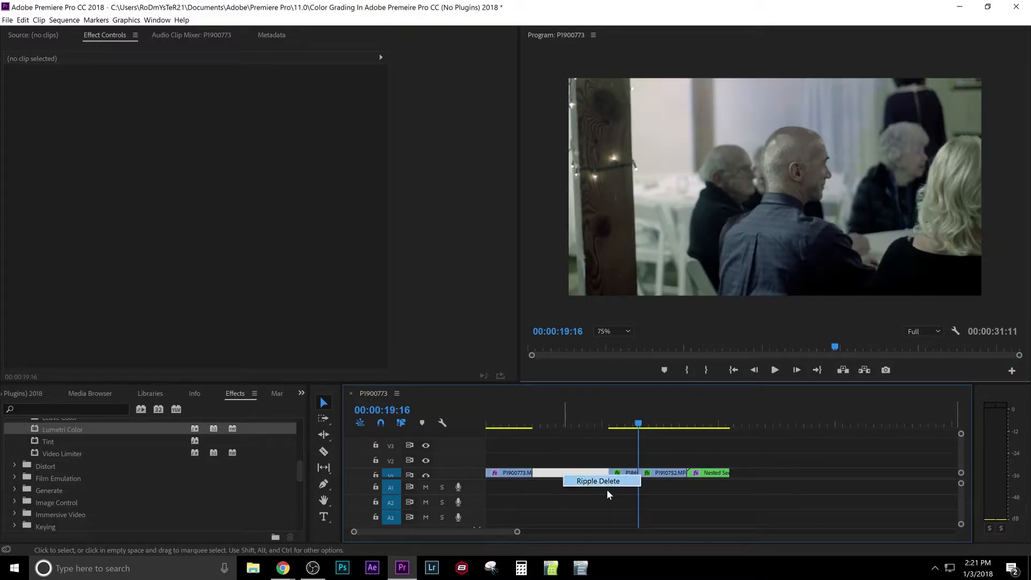
click(598, 481)
Step: Play back the graded sequence from 00:00:00:00 through the flower clip
drag(605, 416, 471, 402)
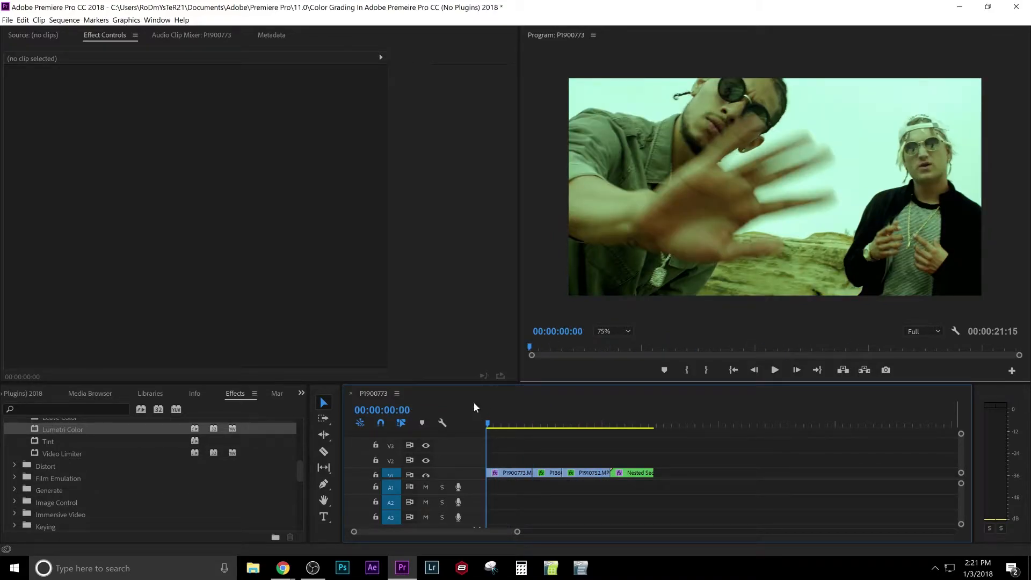
click(782, 375)
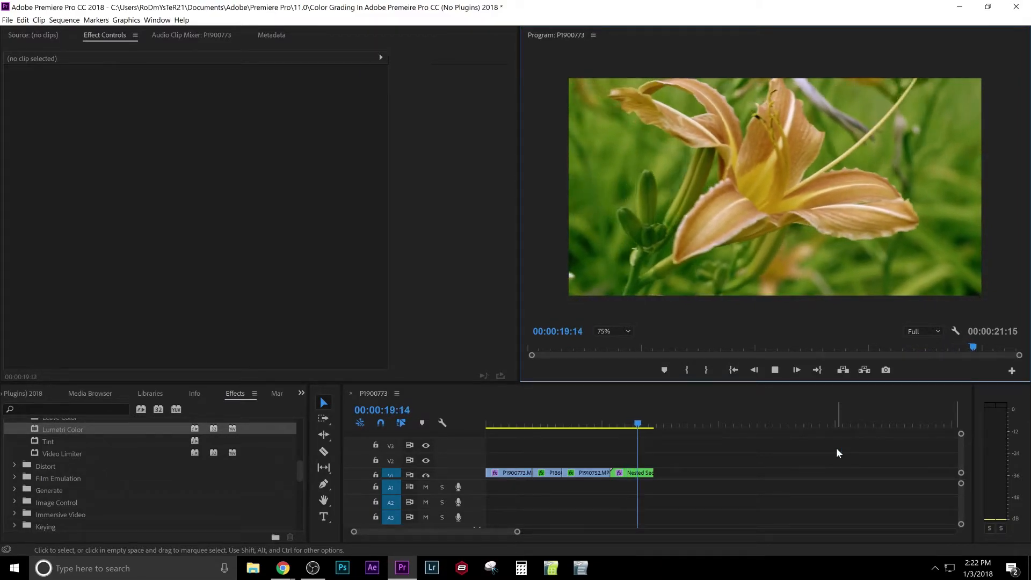
key(space)
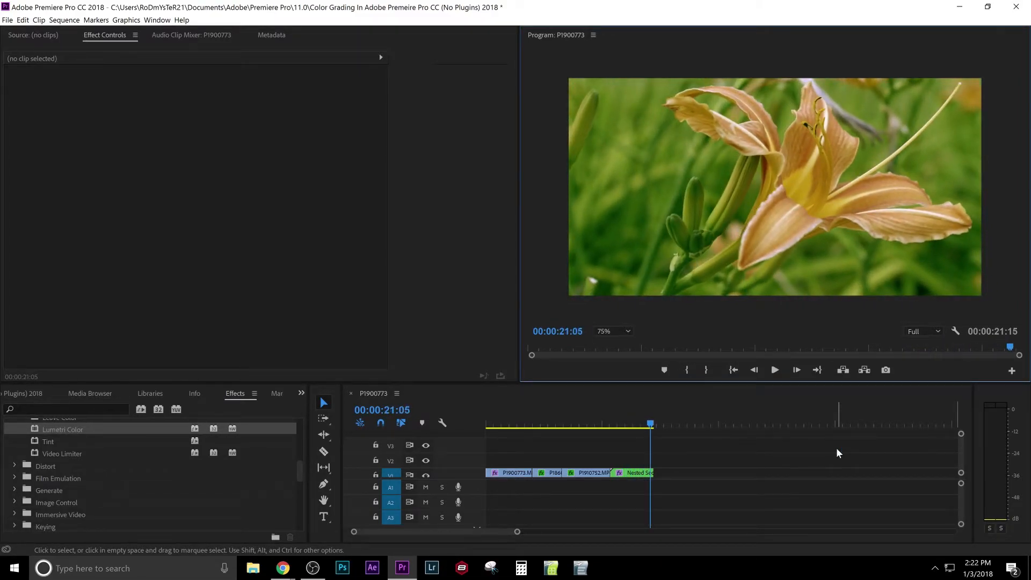
Step: Remove the Warp Stabilizer VFX, Levels and Lumetri Color effects from all four clips on track V1
drag(837, 450, 498, 474)
right_click(501, 474)
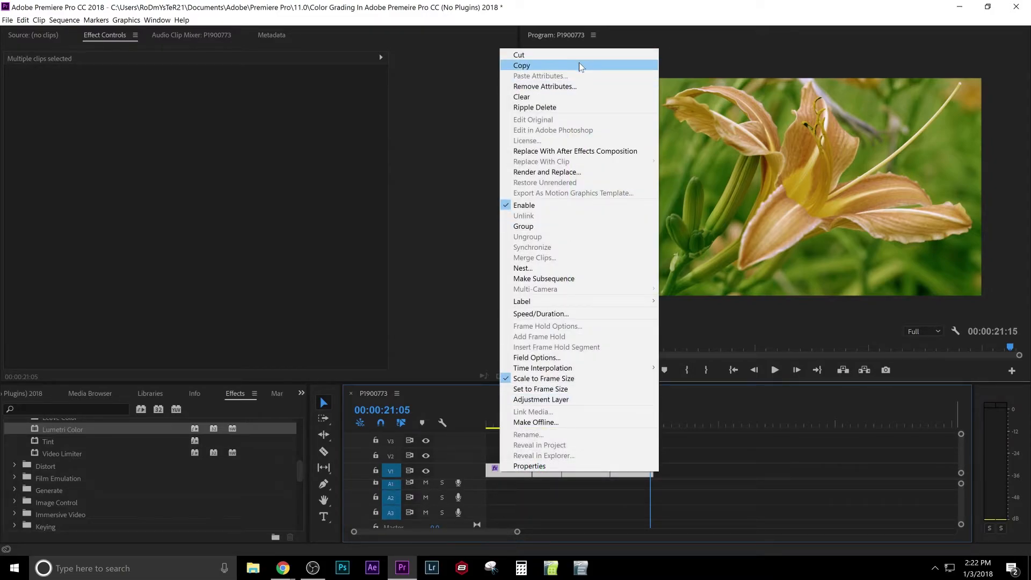
click(574, 89)
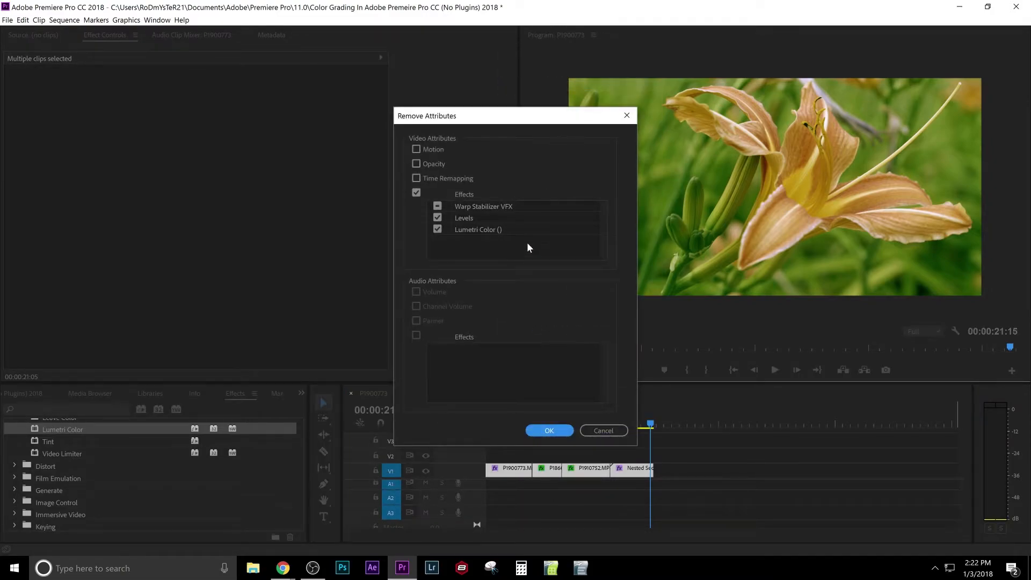
click(551, 430)
Step: Play back the ungraded sequence from its start
click(599, 410)
key(Home)
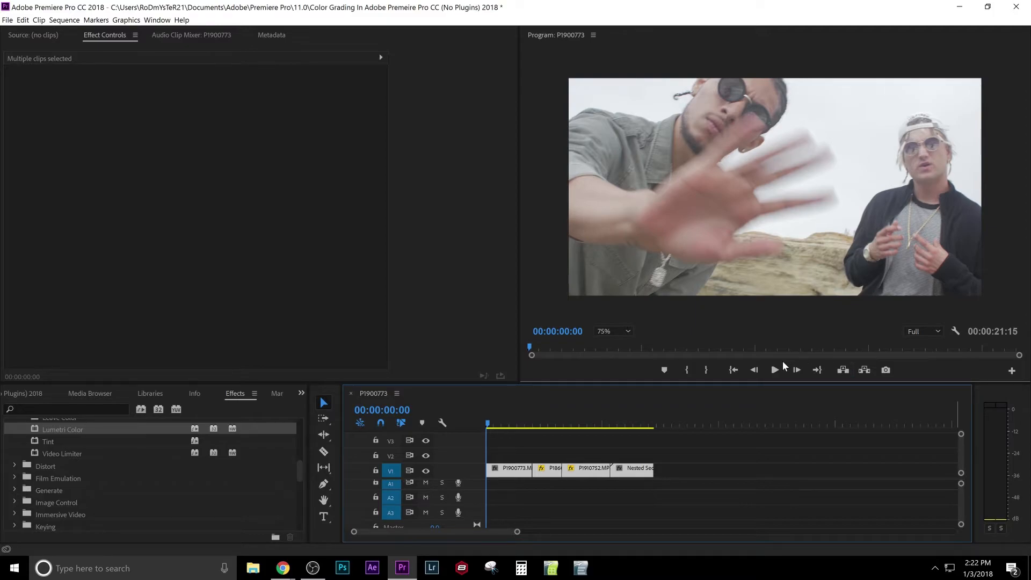
click(771, 377)
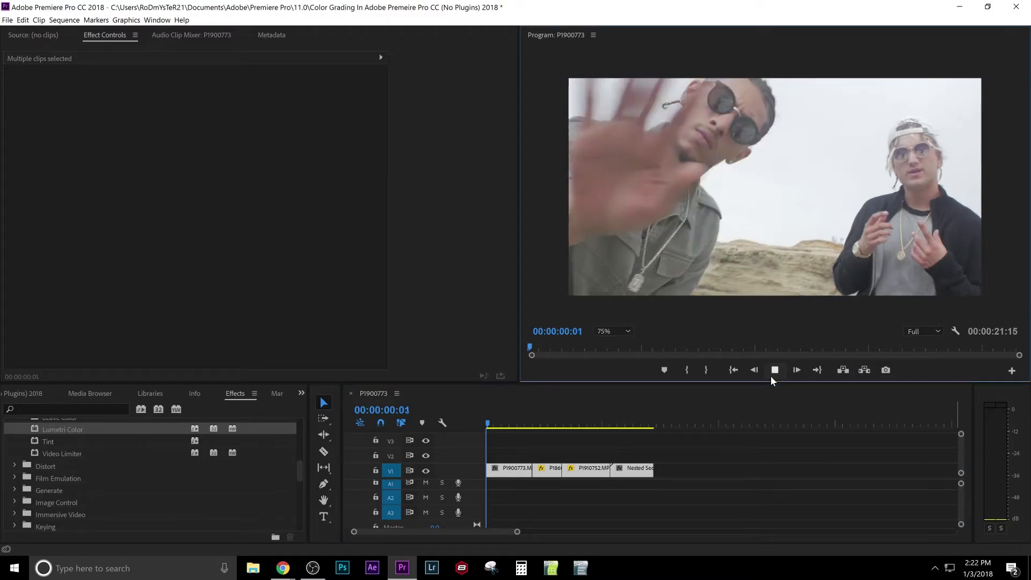